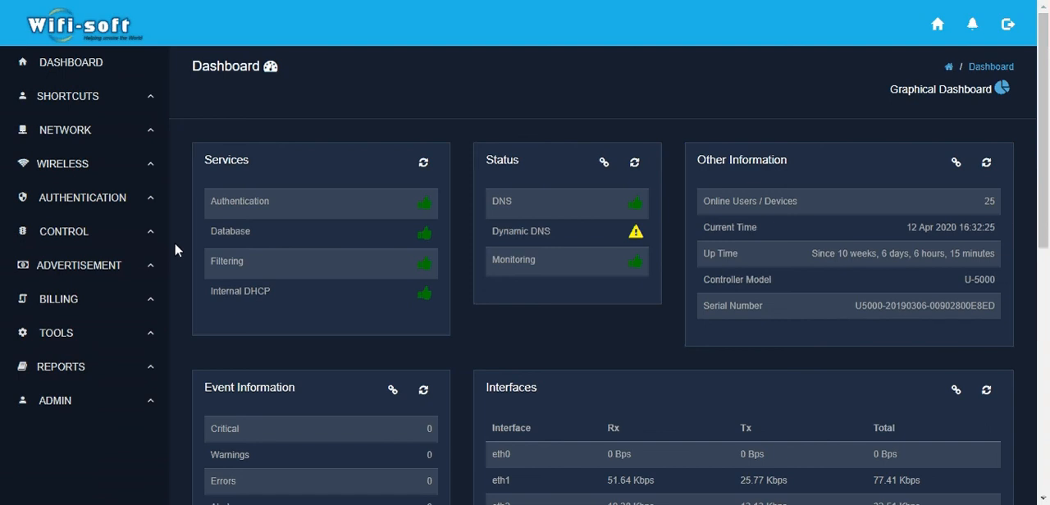
# Step: Open the voucher batches page in the billing section
pyautogui.click(90, 308)
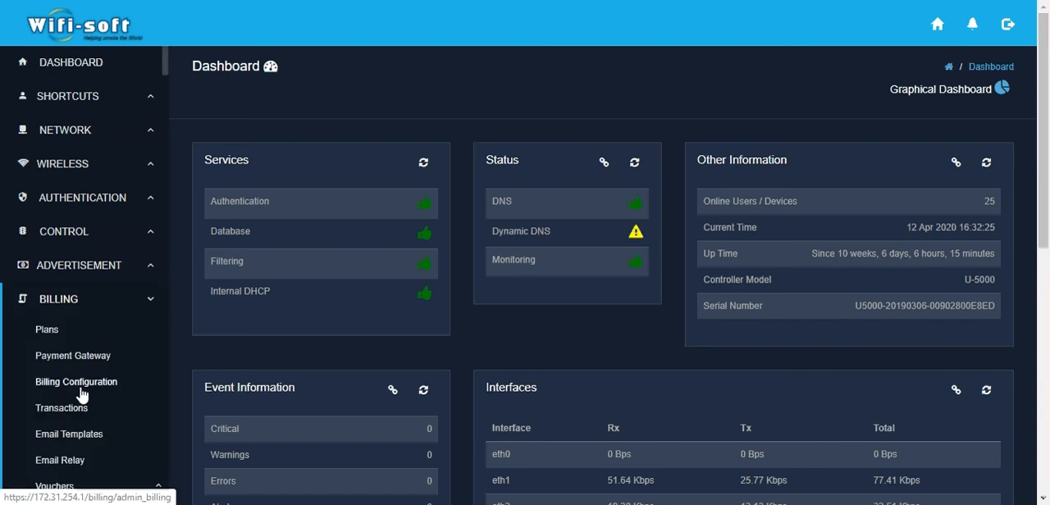
pyautogui.scroll(-2, 80, 396)
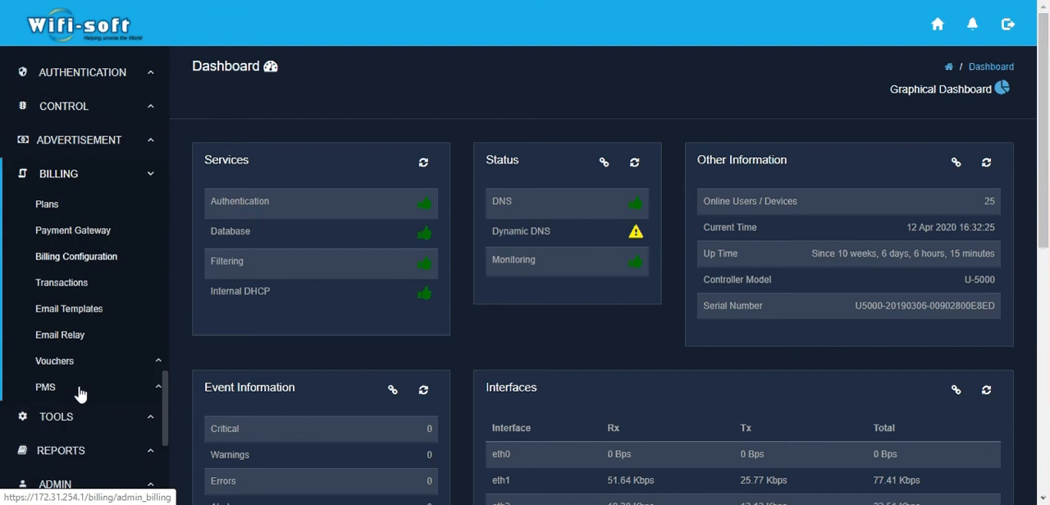
pyautogui.click(64, 364)
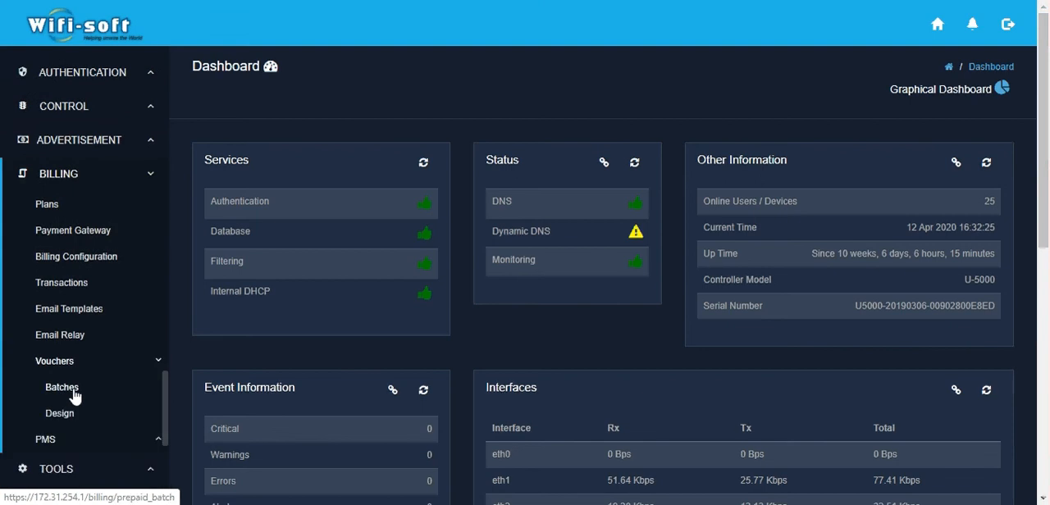
pyautogui.click(75, 396)
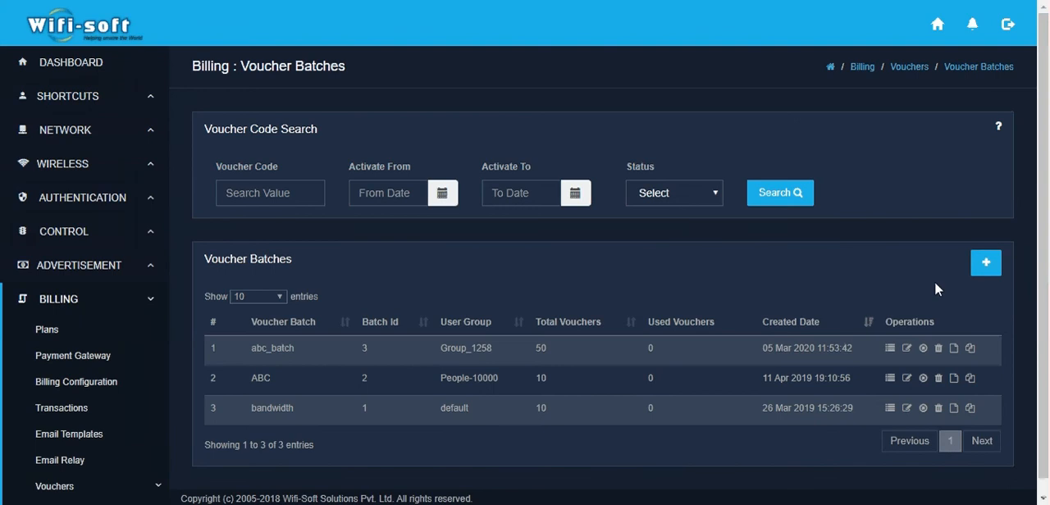
# Step: Start a new voucher batch and name it Cafe-Aroma-Apr-2020
pyautogui.click(988, 264)
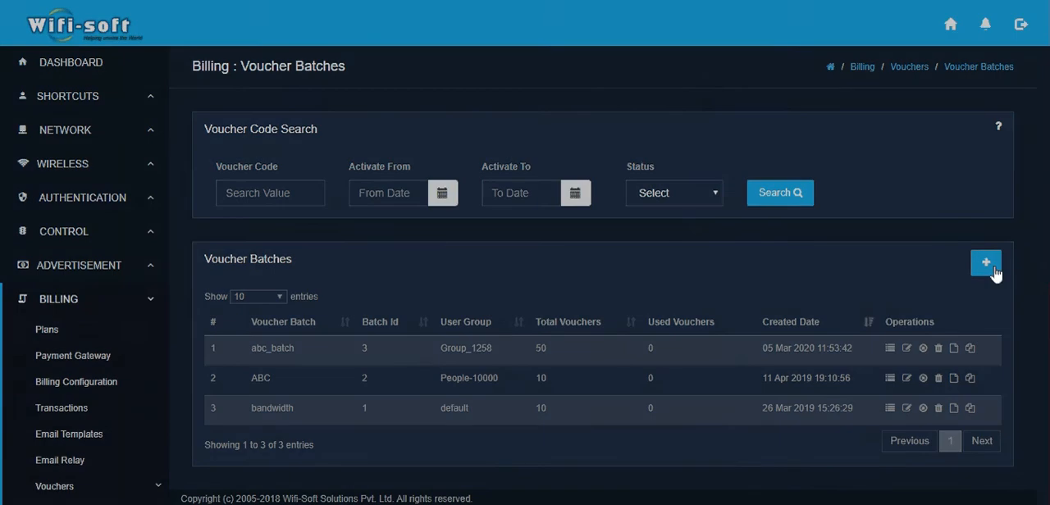
pyautogui.click(988, 264)
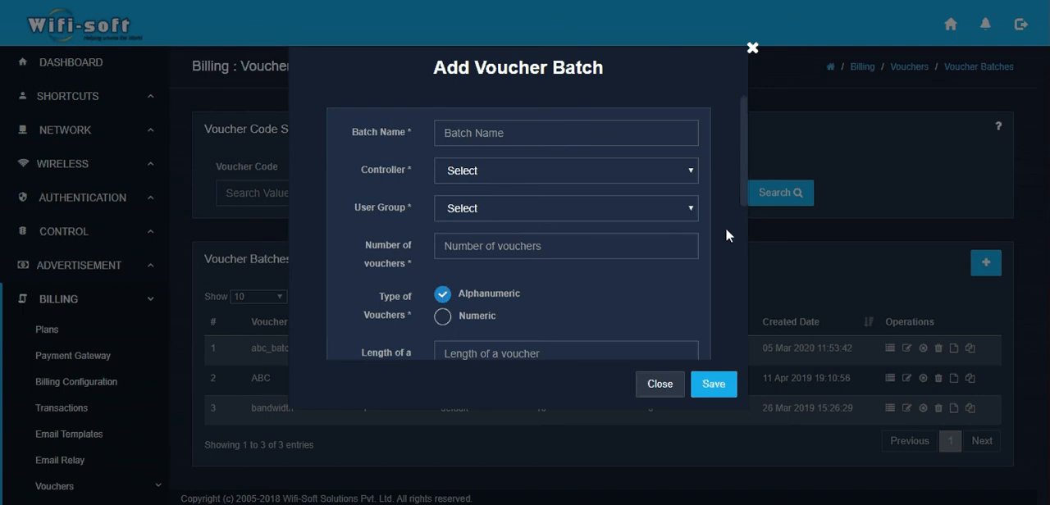
pyautogui.click(507, 132)
pyautogui.write('C')
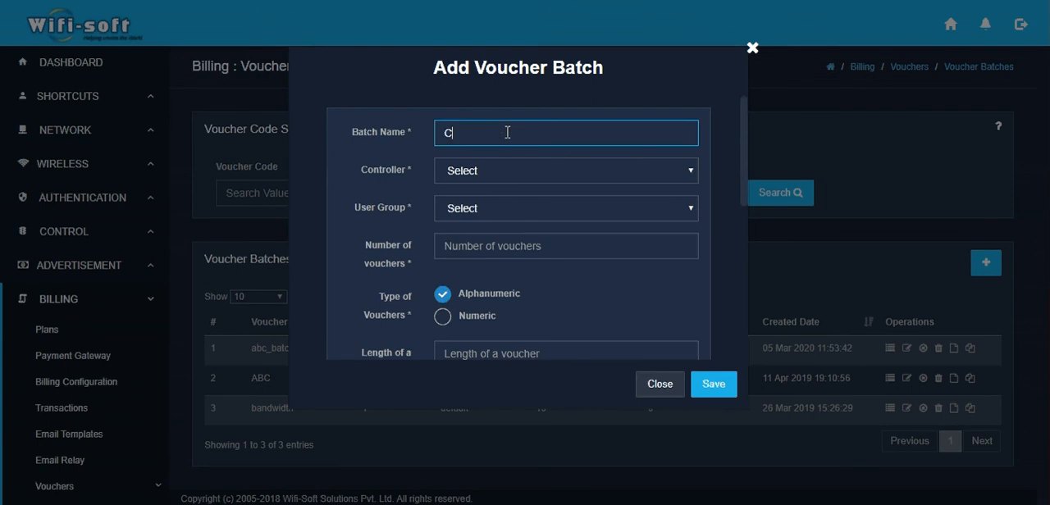
pyautogui.write('afe-Aroma-Apr')
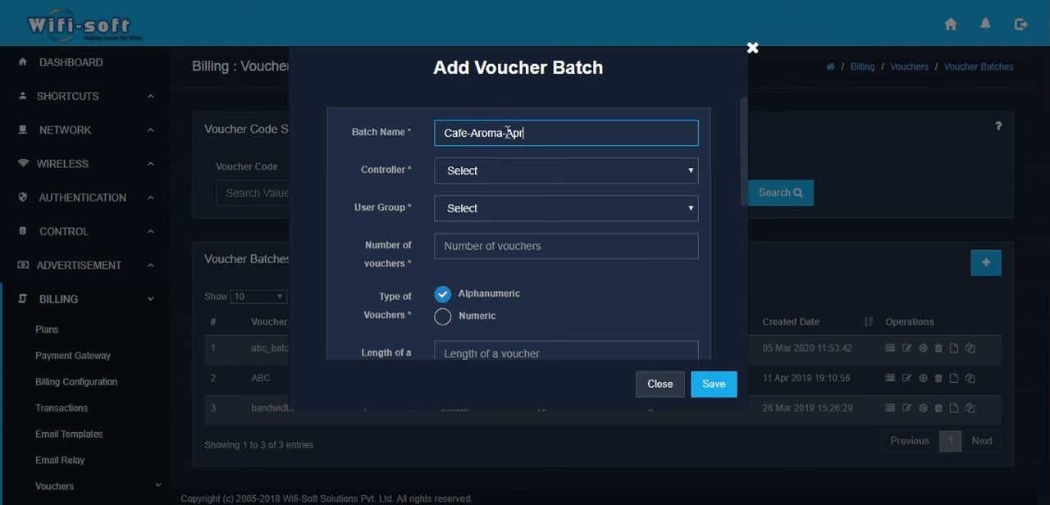
pyautogui.write('-2020')
# Step: Assign the batch to the default controller and the People-10000 user group
pyautogui.click(477, 178)
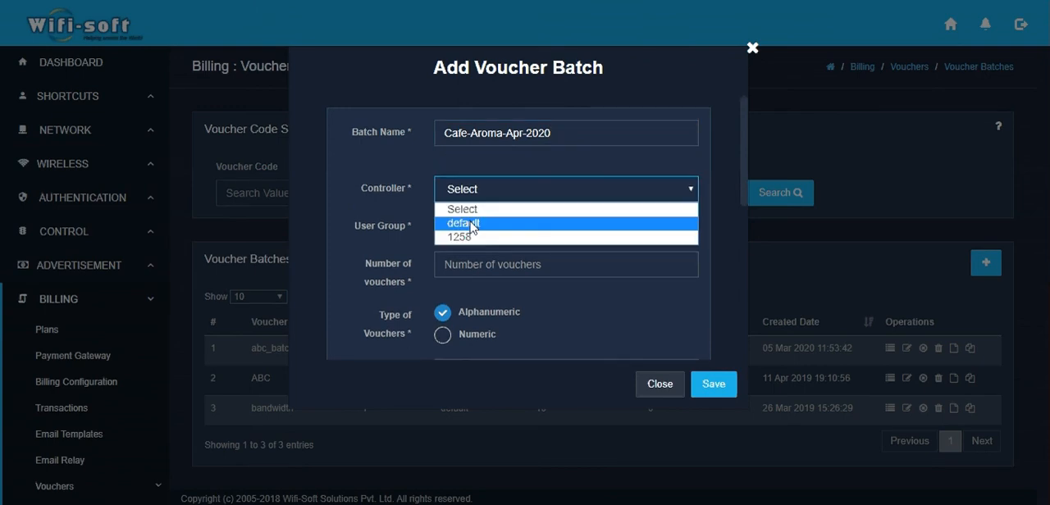
pyautogui.click(472, 223)
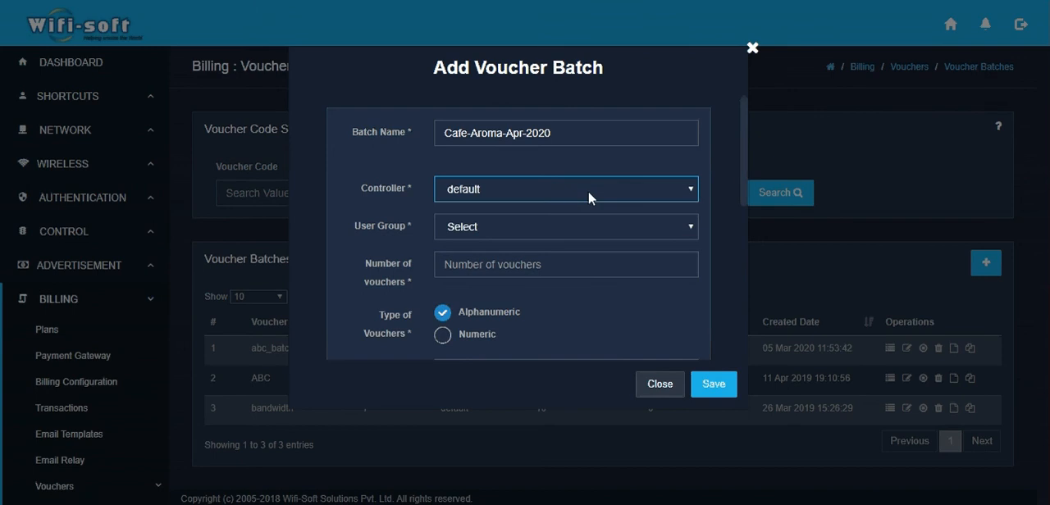
pyautogui.click(534, 233)
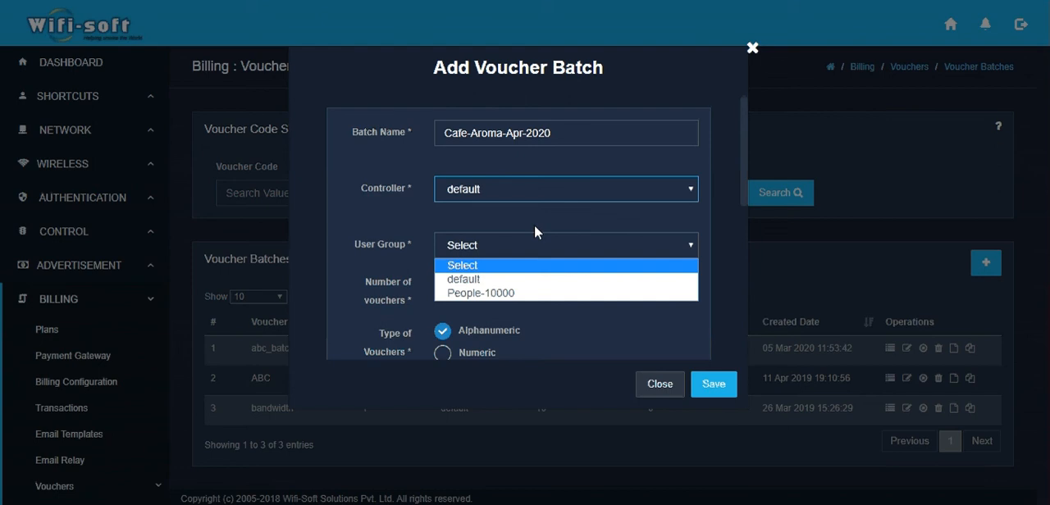
pyautogui.click(505, 293)
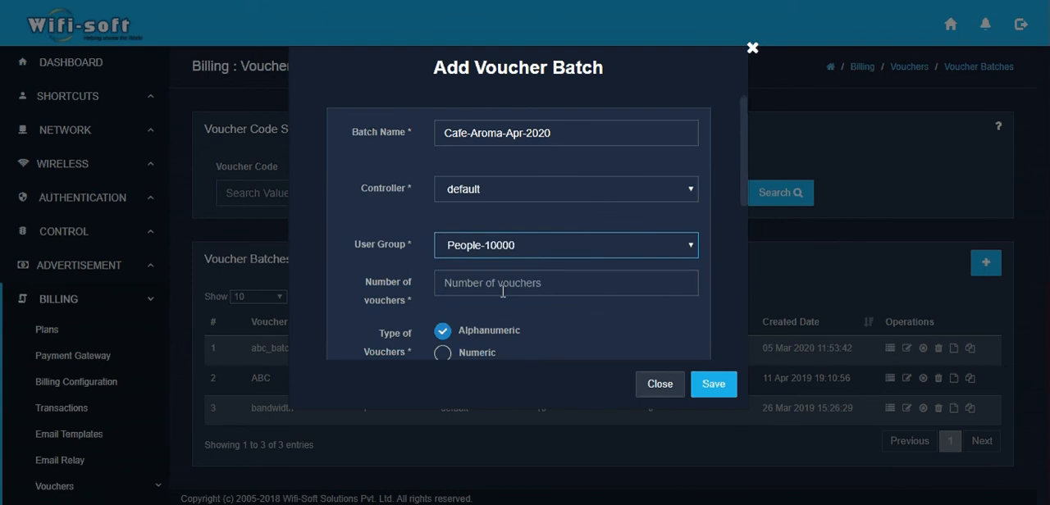
# Step: Set the number of vouchers in the batch to 100
pyautogui.scroll(-1, 662, 255)
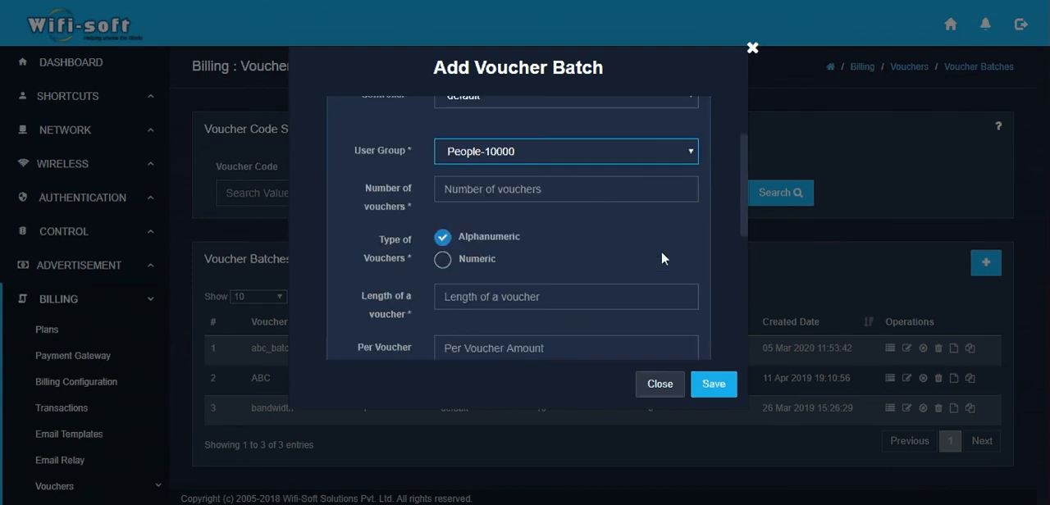
pyautogui.click(510, 187)
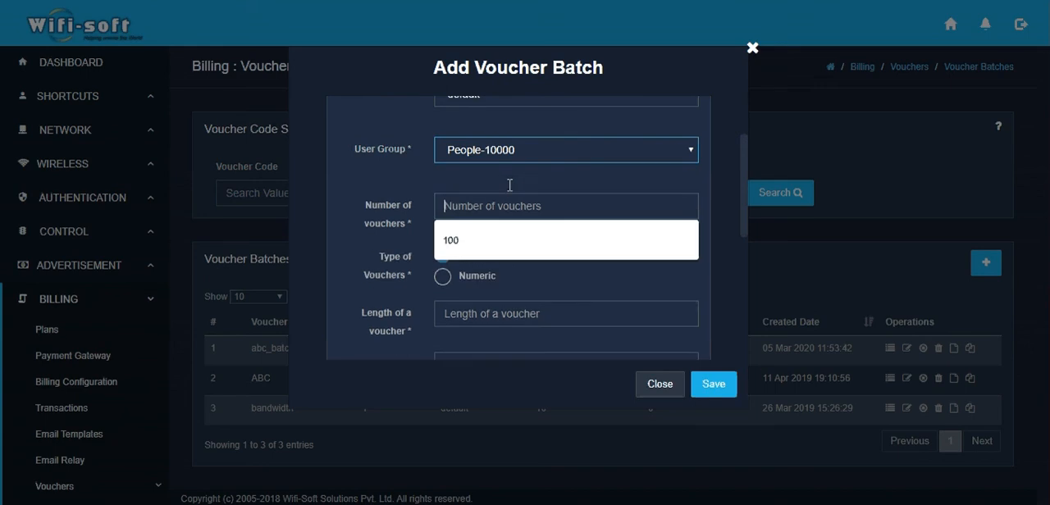
pyautogui.write('100')
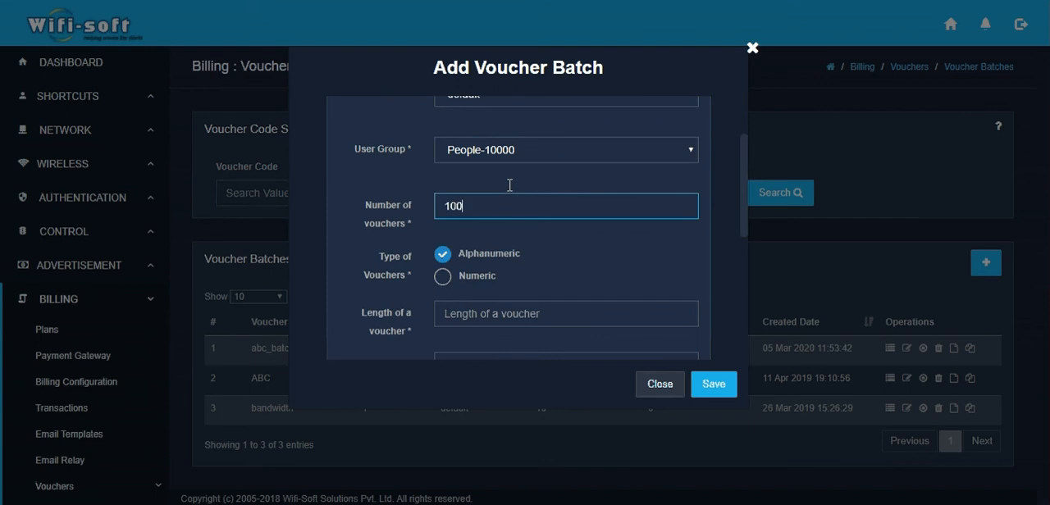
pyautogui.click(509, 186)
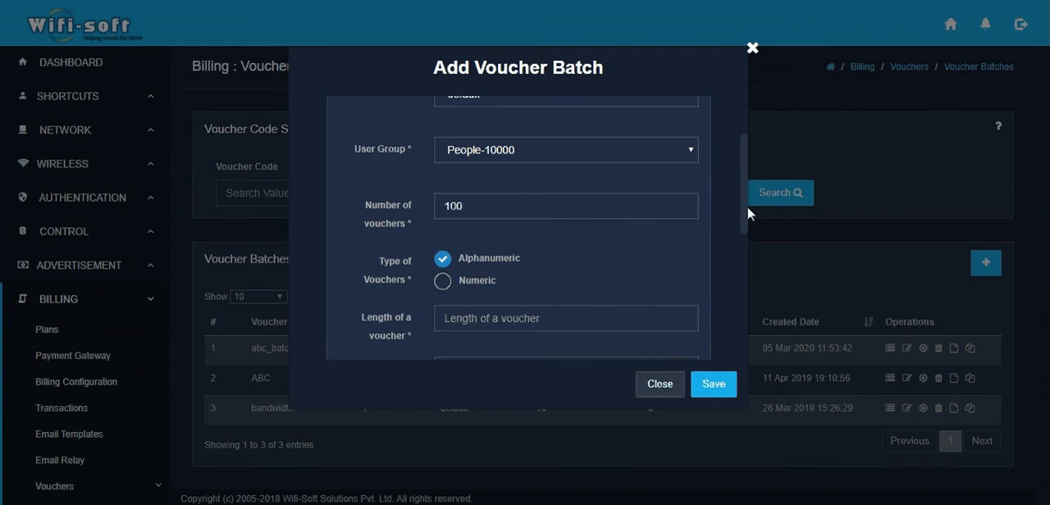
# Step: Make the voucher codes numeric with a length of 6
pyautogui.moveTo(747, 206); pyautogui.dragTo(745, 247)
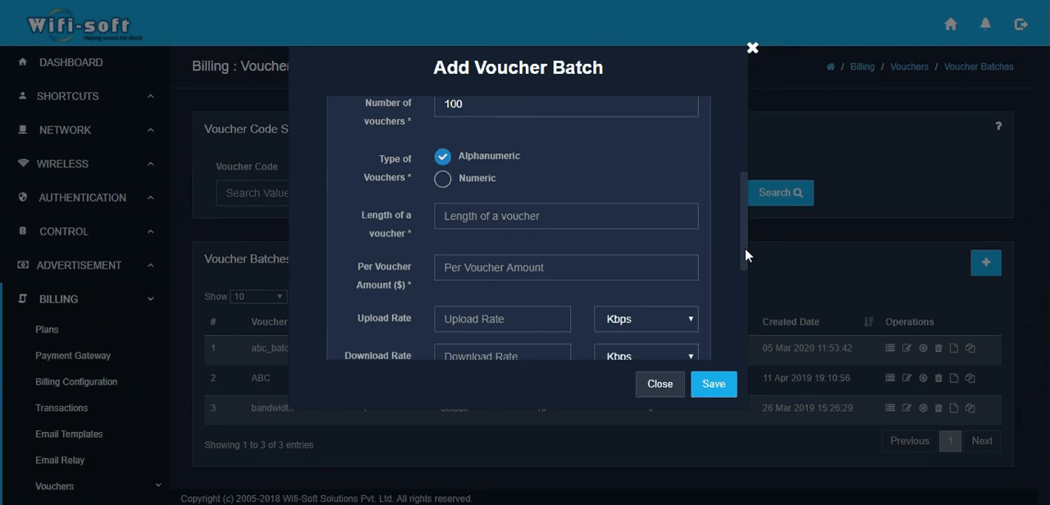
pyautogui.click(447, 188)
pyautogui.click(458, 215)
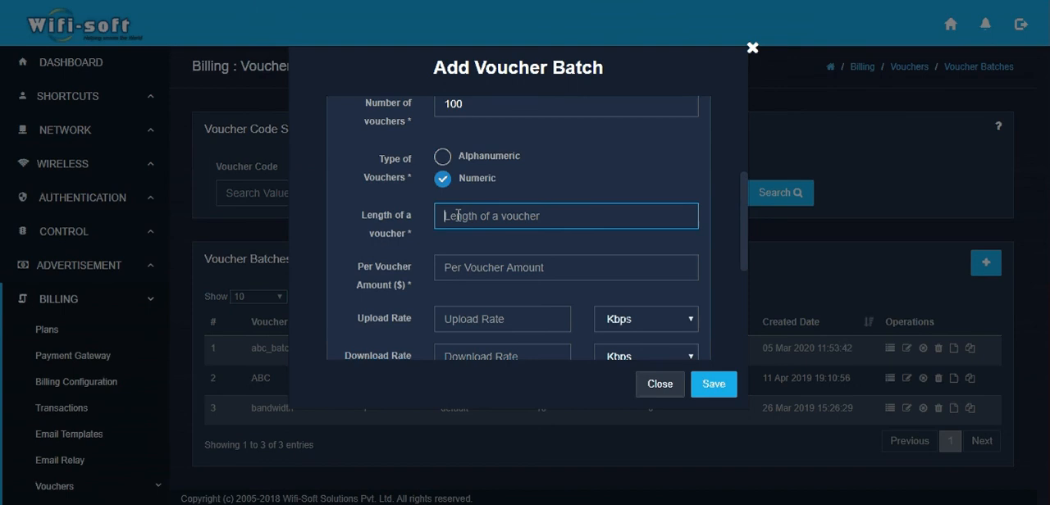
pyautogui.write('6')
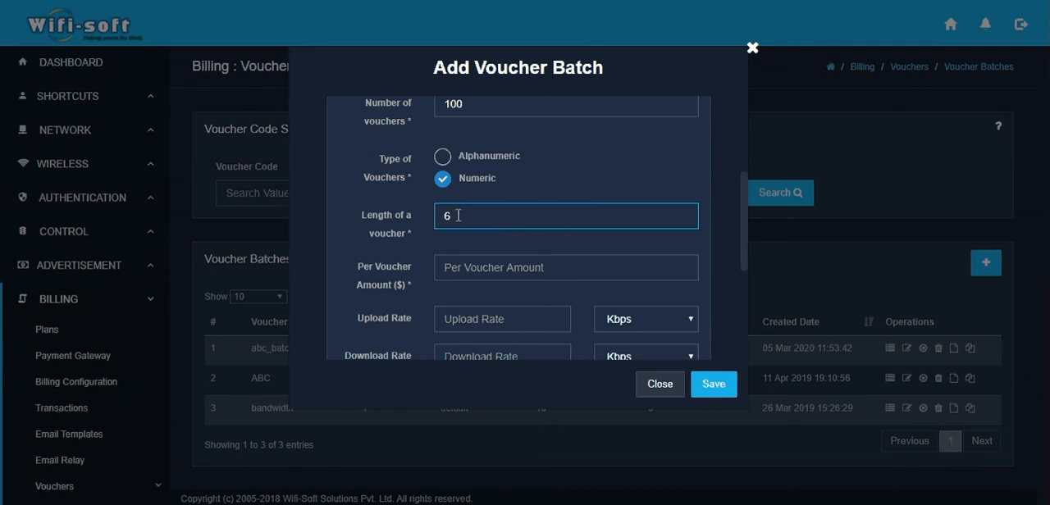
pyautogui.click(391, 254)
# Step: Set the amount per voucher to $5
pyautogui.scroll(-1, 392, 255)
pyautogui.scroll(-1, 391, 250)
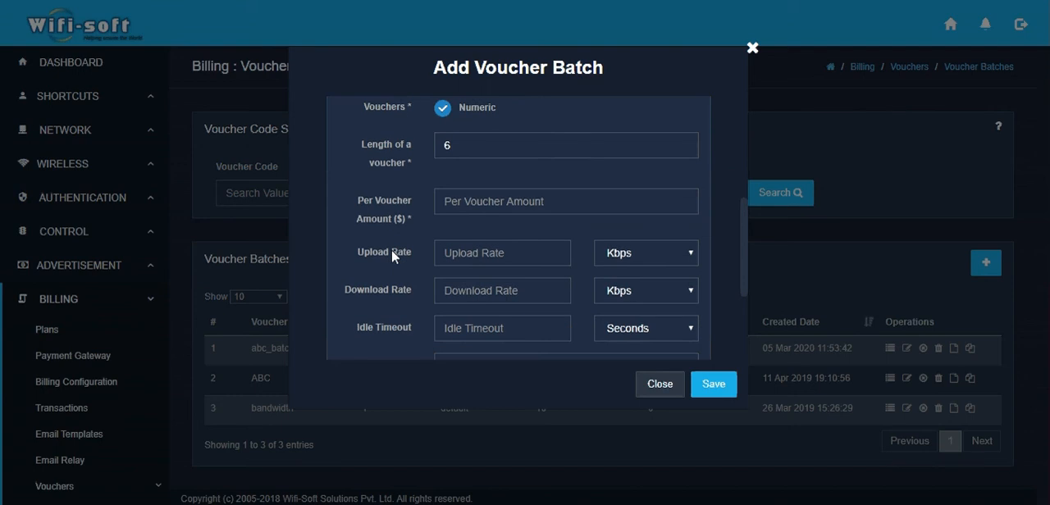
pyautogui.click(465, 197)
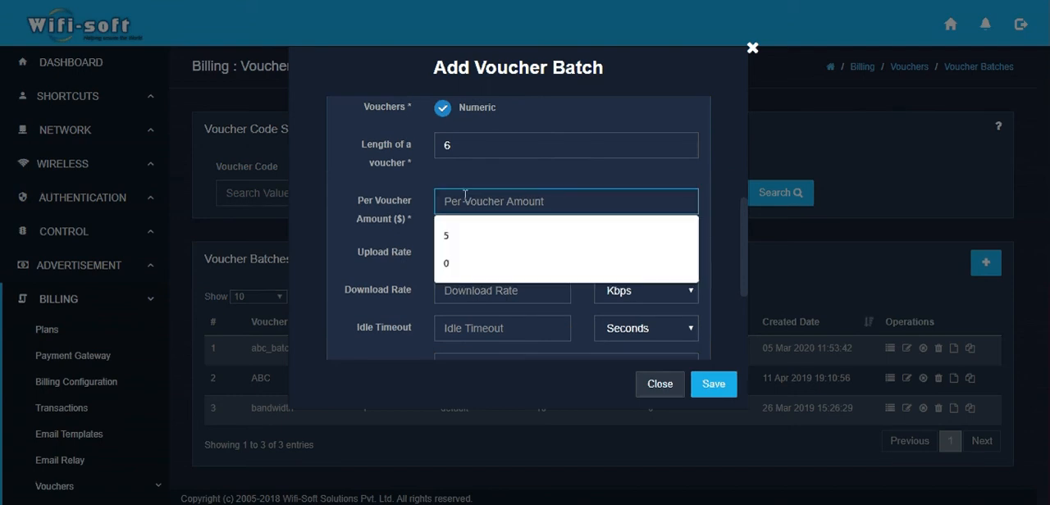
pyautogui.press('Down')
pyautogui.press('Return')
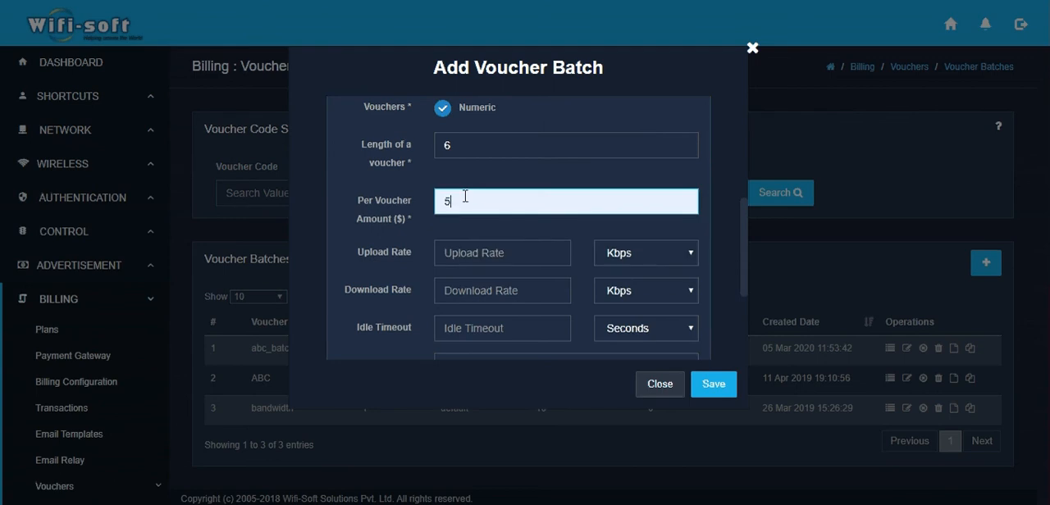
# Step: Set the batch's upload rate to 1 Mbps and its download rate to 2 Mbps
pyautogui.scroll(-1, 357, 263)
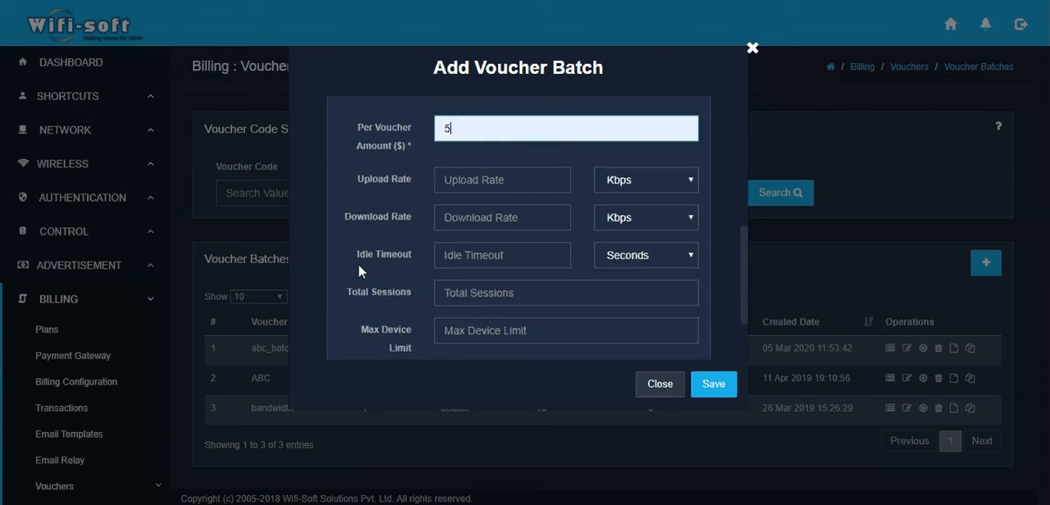
pyautogui.click(482, 185)
pyautogui.write('1')
pyautogui.press('Tab')
pyautogui.press('Down')
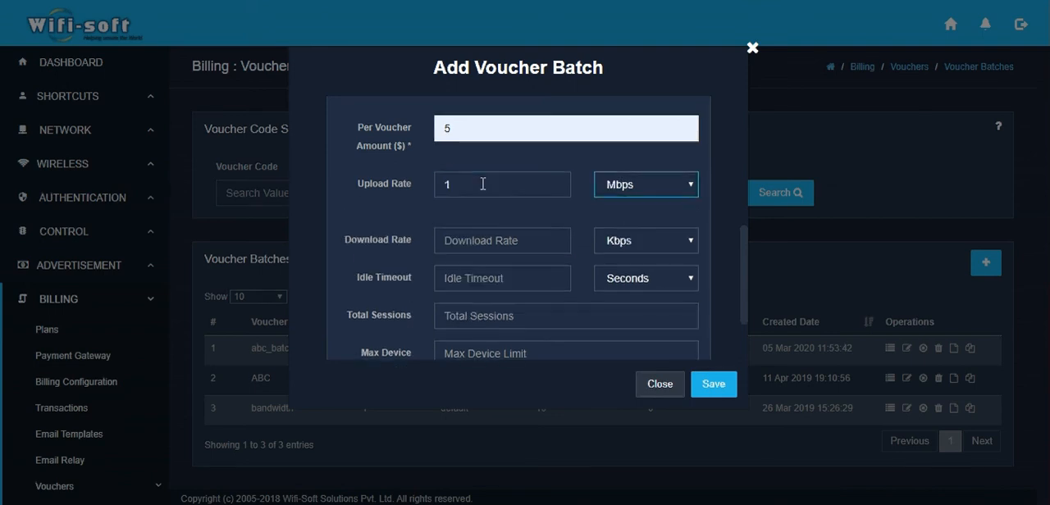
pyautogui.press('Tab')
pyautogui.write('2')
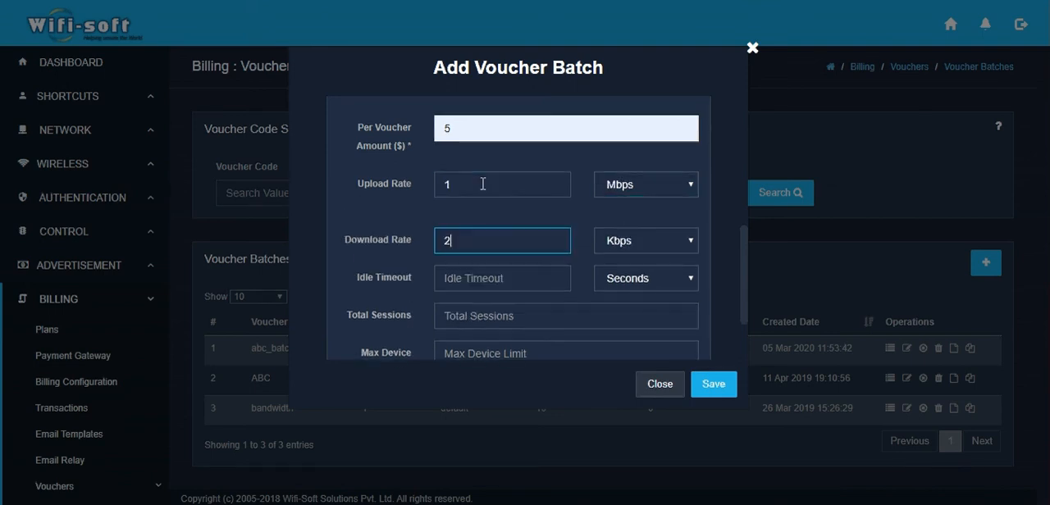
pyautogui.press('Tab')
pyautogui.press('Down')
pyautogui.press('Tab')
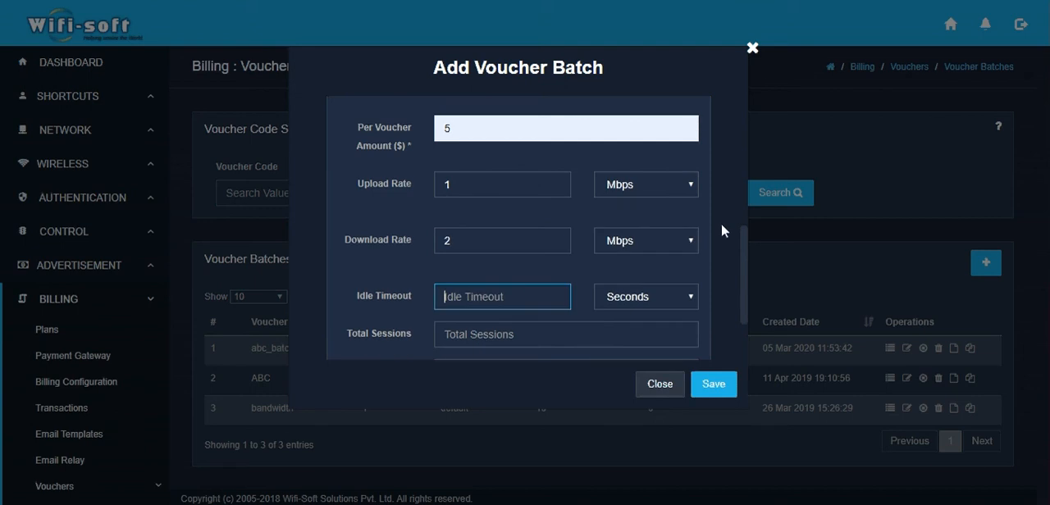
# Step: Limit each voucher to a maximum of 2 devices, leaving idle timeout and total sessions empty
pyautogui.scroll(-1, 741, 255)
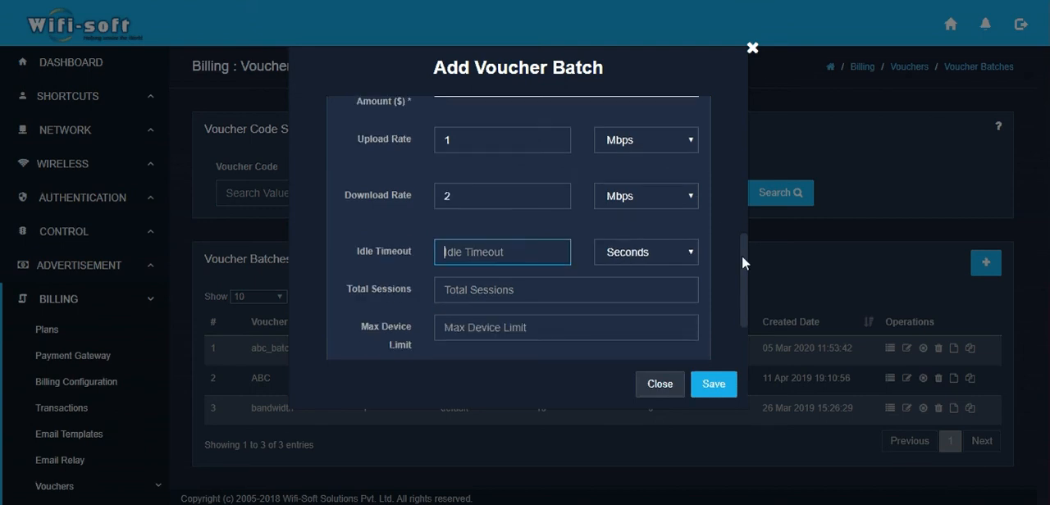
pyautogui.moveTo(741, 255); pyautogui.dragTo(743, 283)
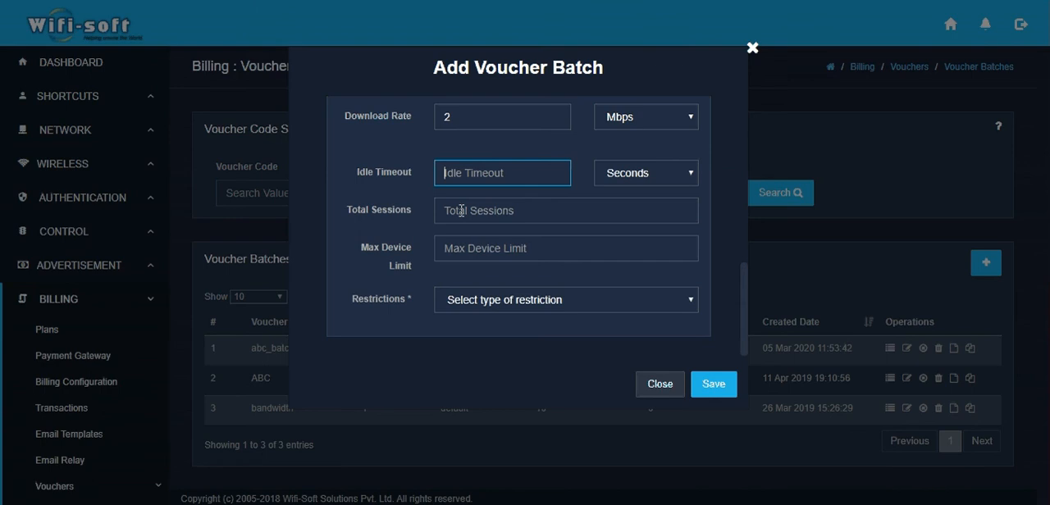
pyautogui.click(464, 249)
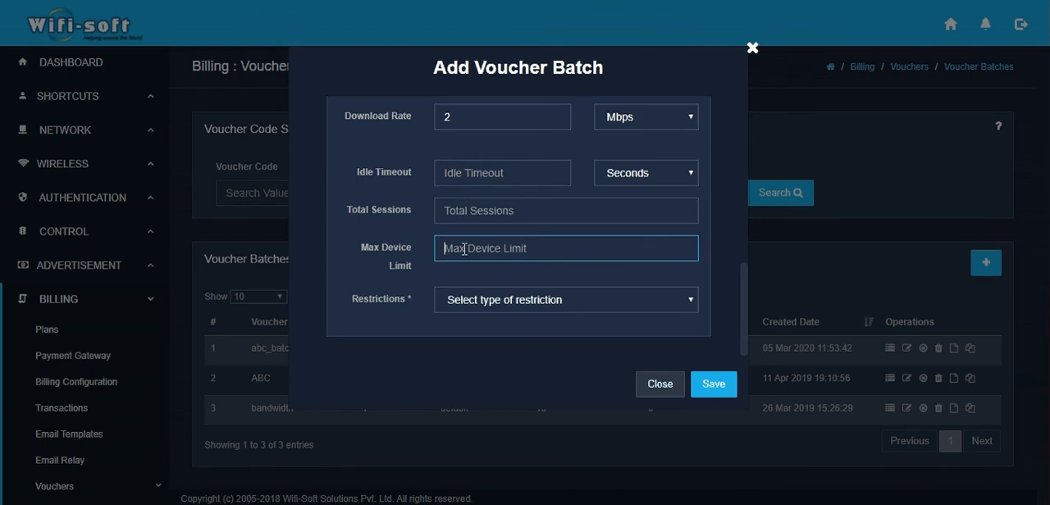
pyautogui.write('2')
pyautogui.press('Tab')
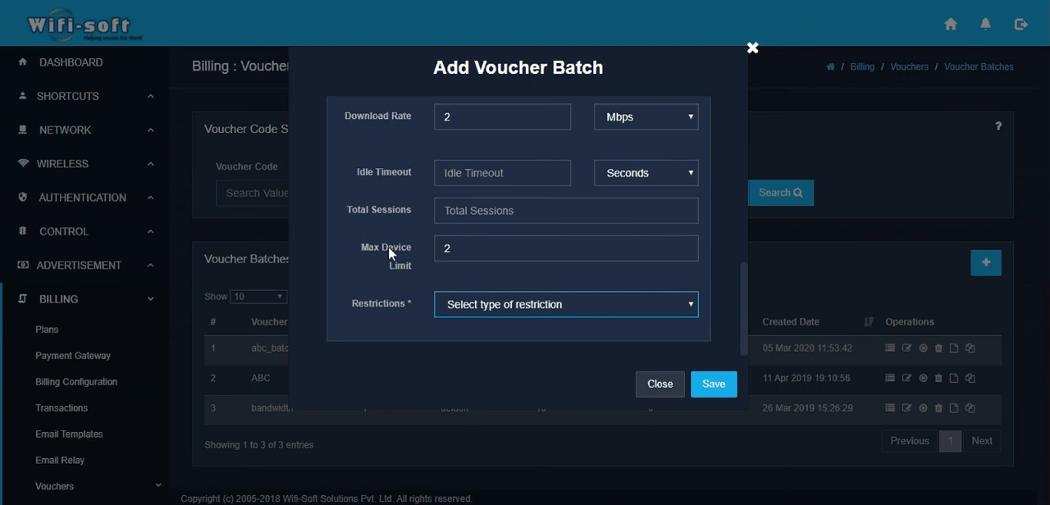
# Step: Choose Bandwidth Usage as the voucher batch's restriction type
pyautogui.scroll(-1, 388, 246)
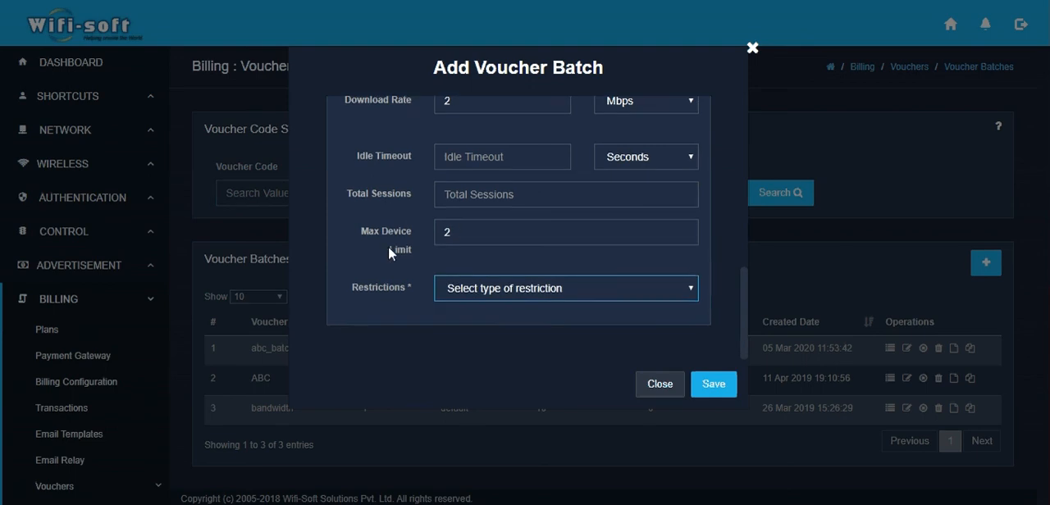
pyautogui.click(500, 294)
pyautogui.click(490, 336)
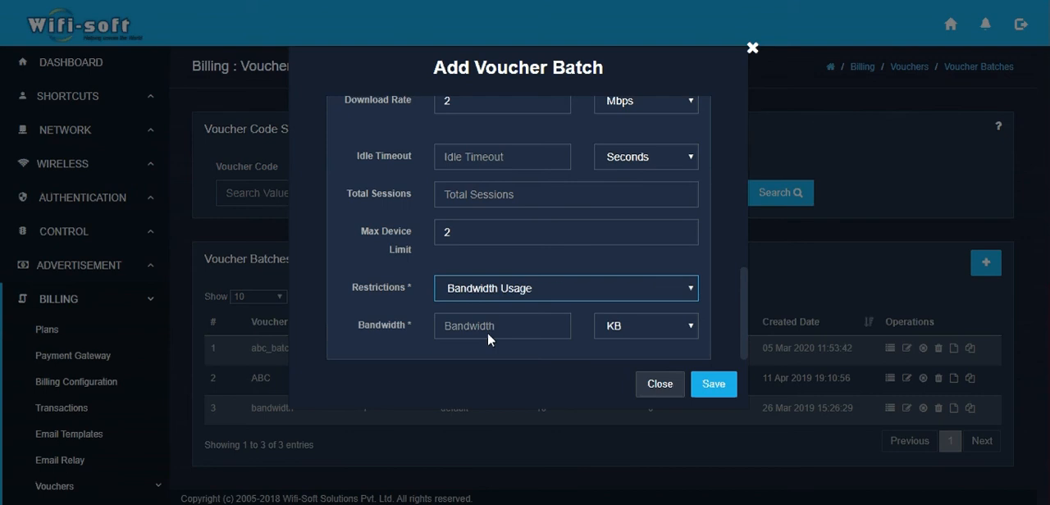
# Step: Set the bandwidth restriction to 1 GB with a validity of 7 days
pyautogui.scroll(-2, 487, 332)
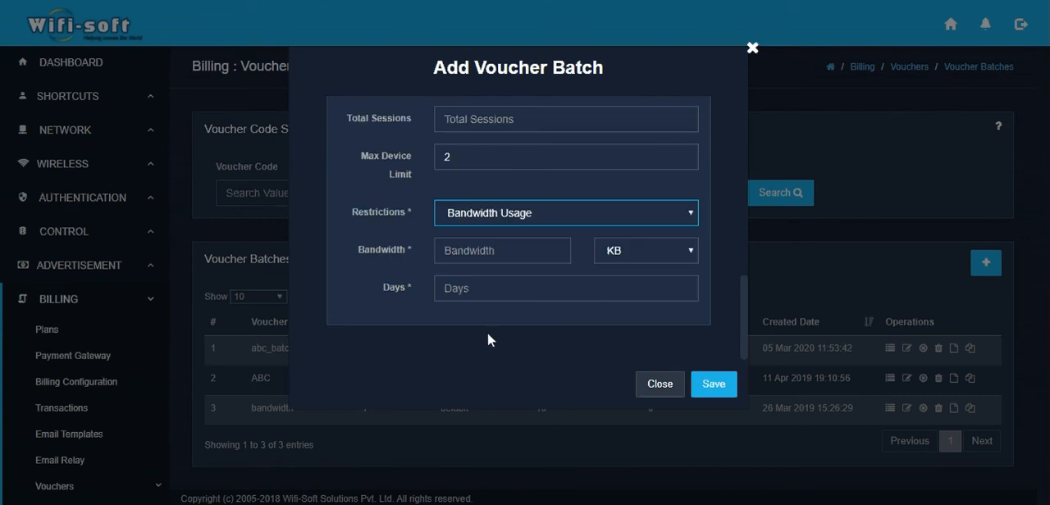
pyautogui.click(506, 250)
pyautogui.write('1')
pyautogui.press('Tab')
pyautogui.press('Down')
pyautogui.press('Down')
pyautogui.press('Tab')
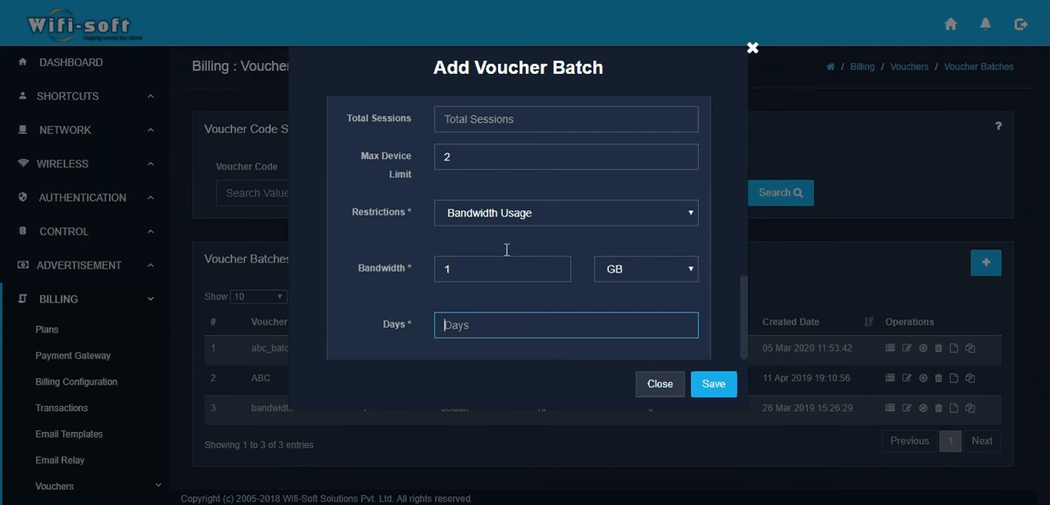
pyautogui.write('7')
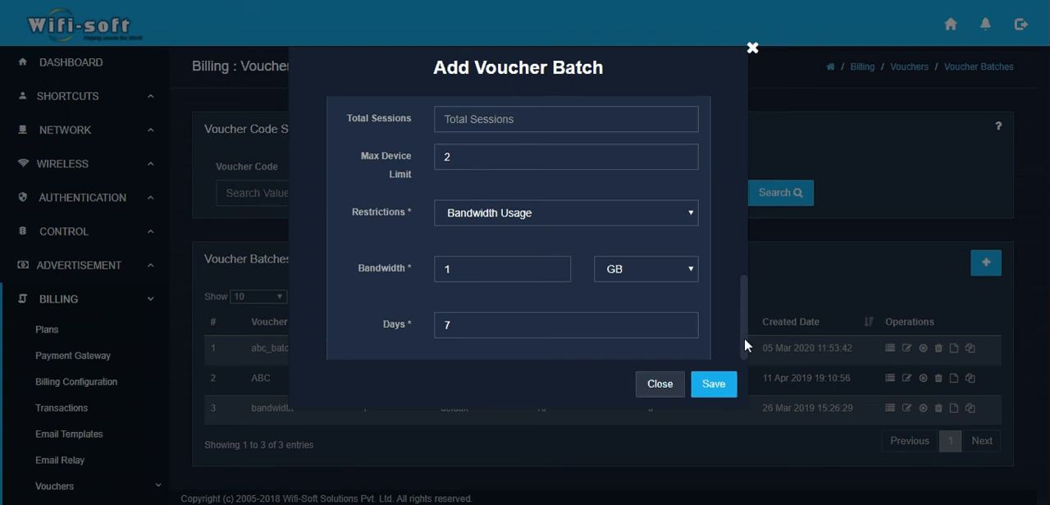
# Step: Reduce the number of vouchers to 10 and save the new voucher batch
pyautogui.moveTo(744, 337); pyautogui.dragTo(744, 327)
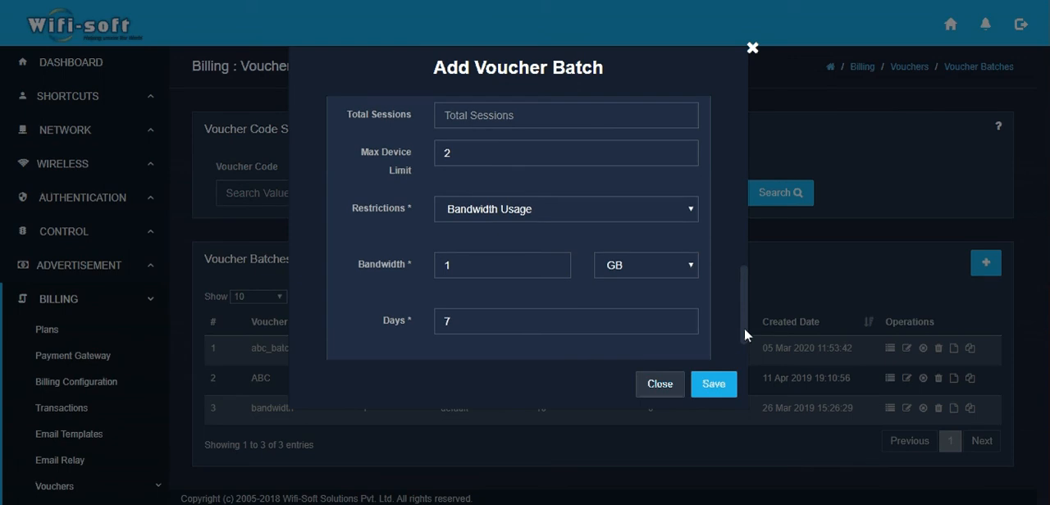
pyautogui.moveTo(744, 327); pyautogui.dragTo(739, 268)
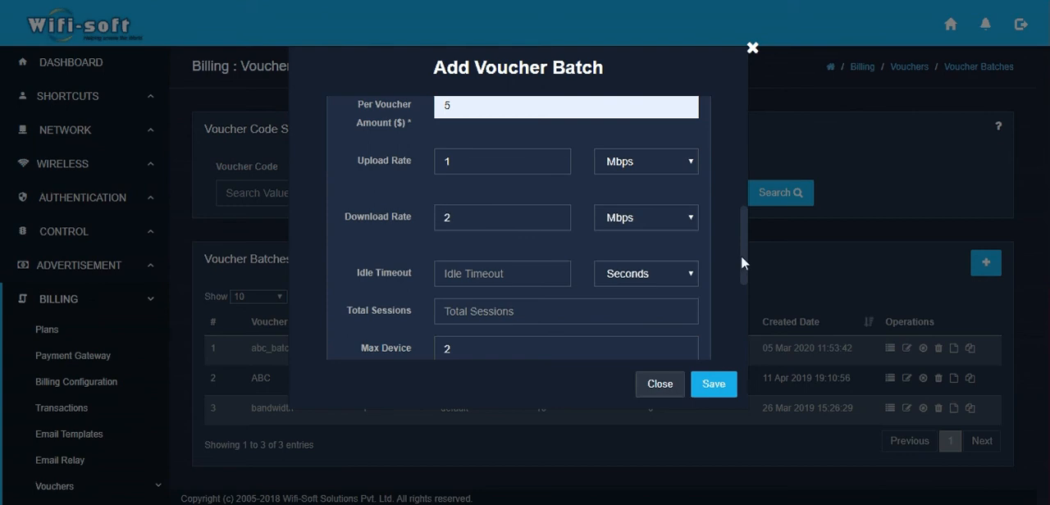
pyautogui.moveTo(740, 255); pyautogui.dragTo(745, 225)
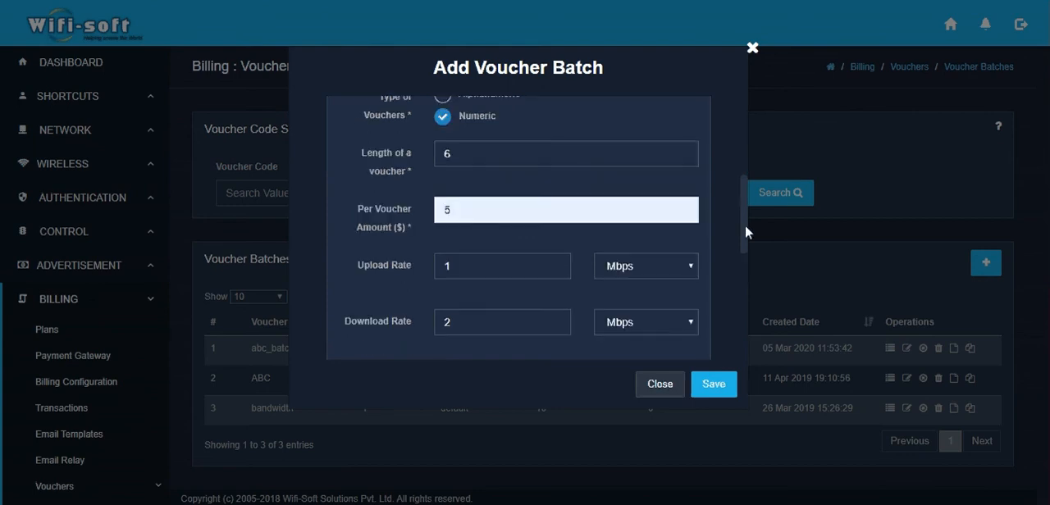
pyautogui.scroll(2, 745, 227)
pyautogui.click(468, 133)
pyautogui.press('BackSpace')
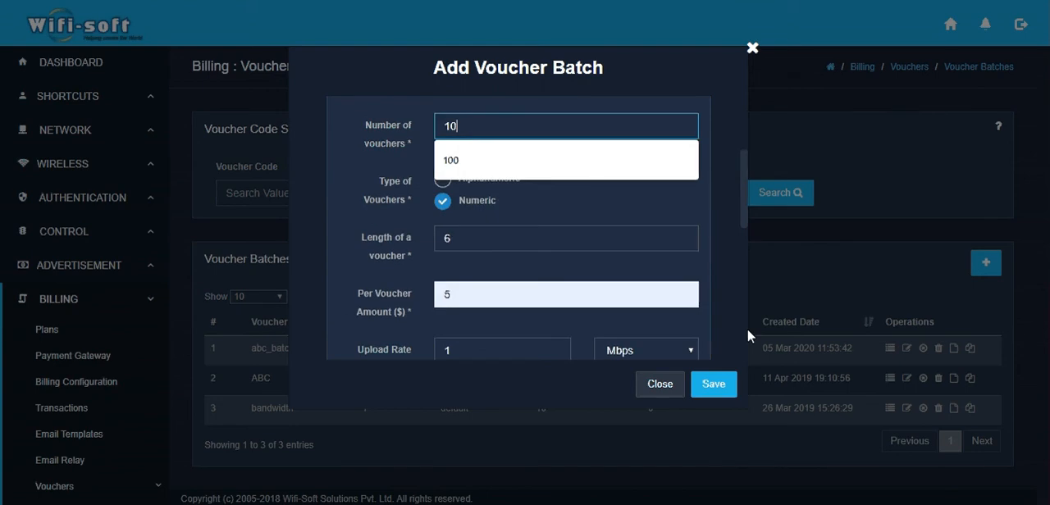
pyautogui.click(740, 229)
pyautogui.moveTo(740, 229); pyautogui.dragTo(749, 345)
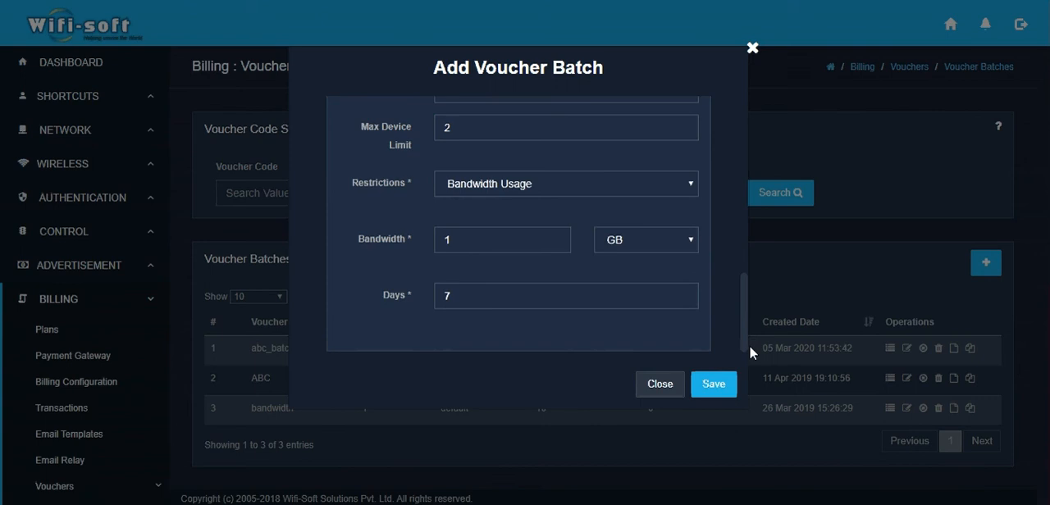
pyautogui.click(715, 385)
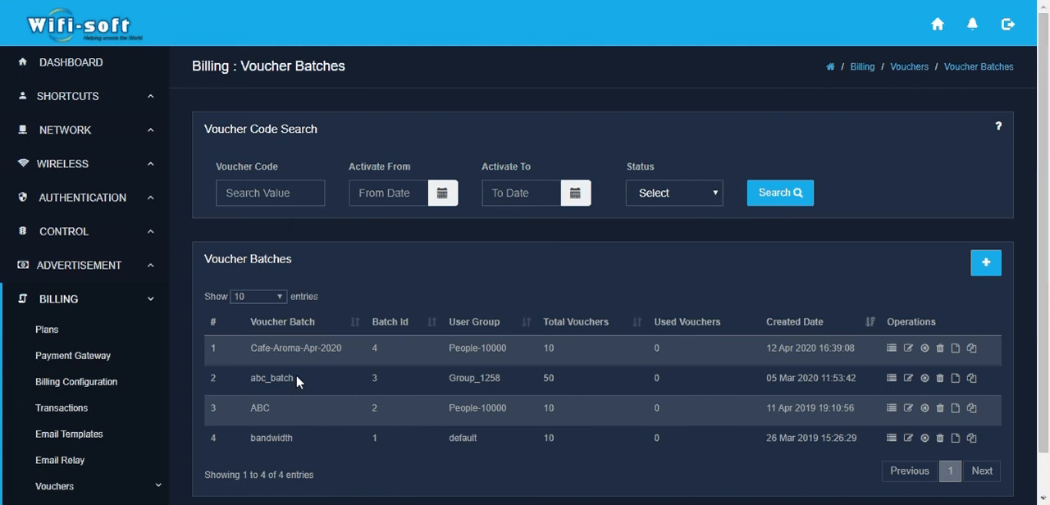
# Step: View the generated voucher codes of the Cafe-Aroma-Apr-2020 batch
pyautogui.moveTo(250, 348); pyautogui.dragTo(340, 350)
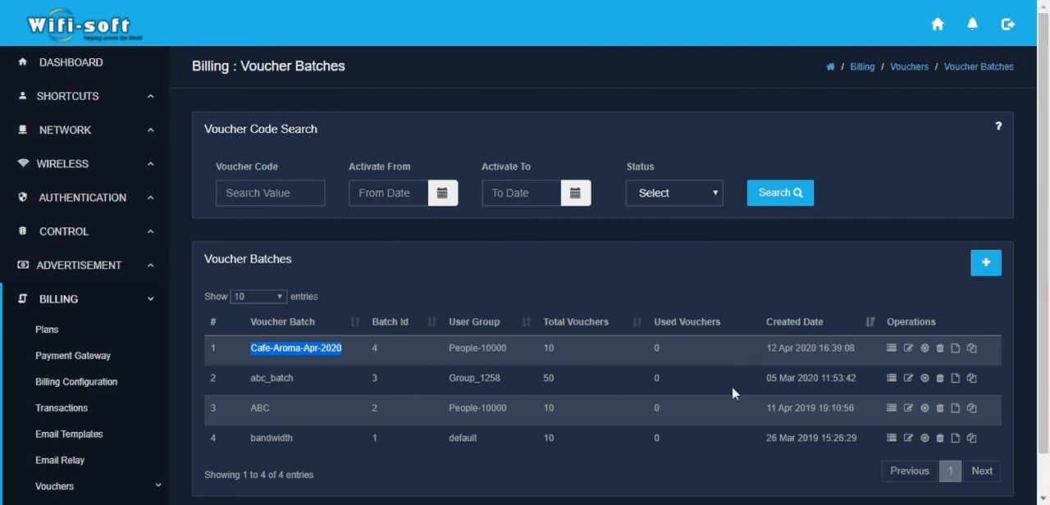
pyautogui.click(892, 351)
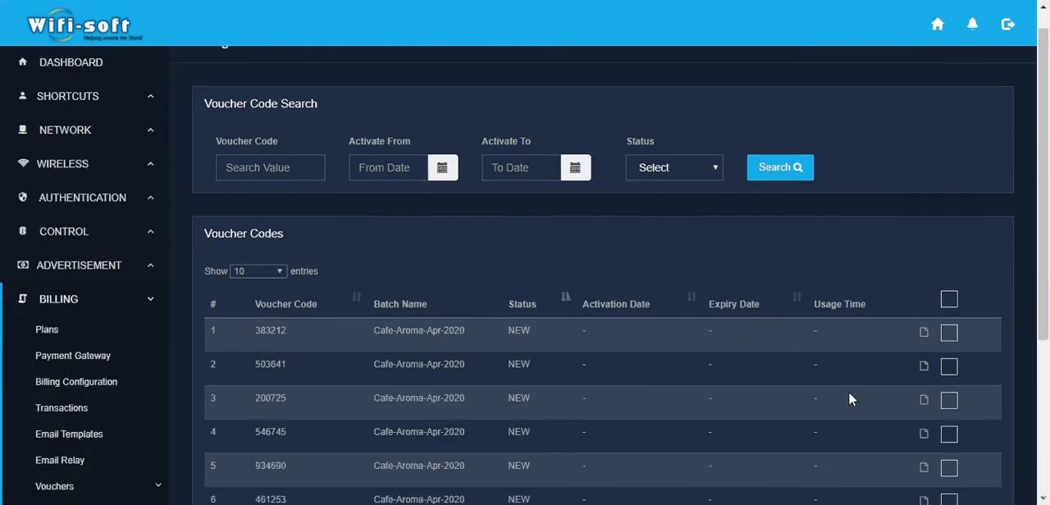
pyautogui.scroll(-3, 850, 393)
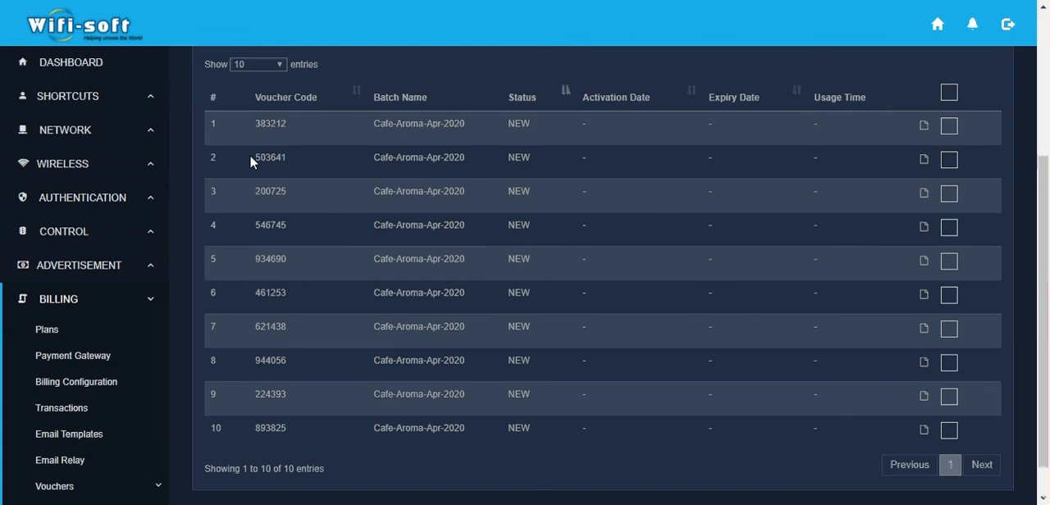
pyautogui.moveTo(254, 123); pyautogui.dragTo(286, 124)
pyautogui.scroll(3, 512, 241)
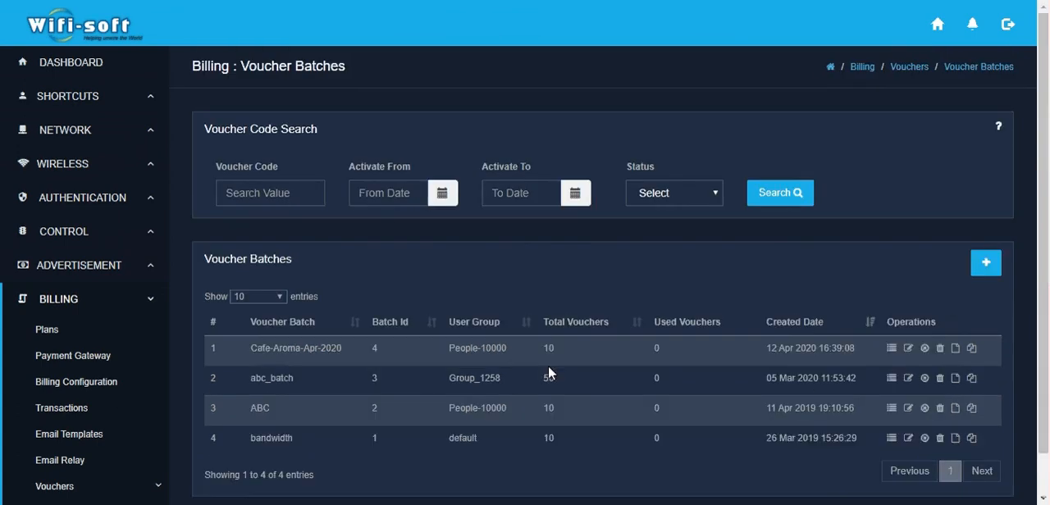
# Step: Review the editable settings of the Cafe-Aroma-Apr-2020 batch and close them without saving
pyautogui.click(909, 349)
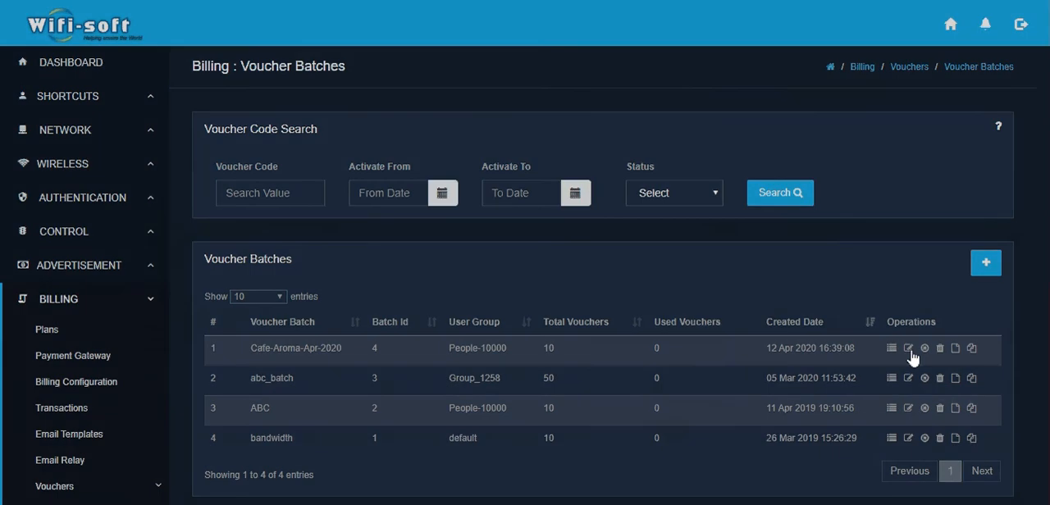
pyautogui.click(908, 350)
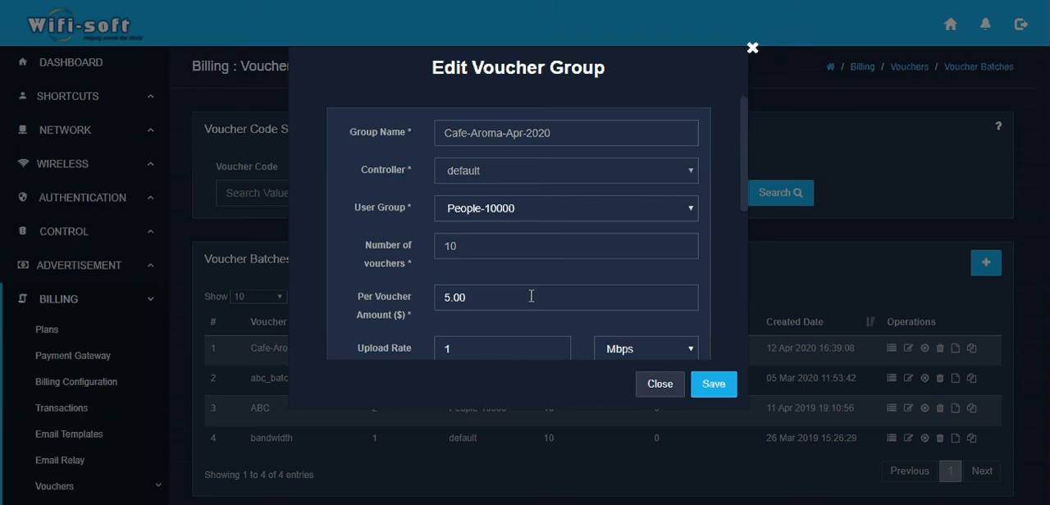
pyautogui.scroll(-2, 532, 296)
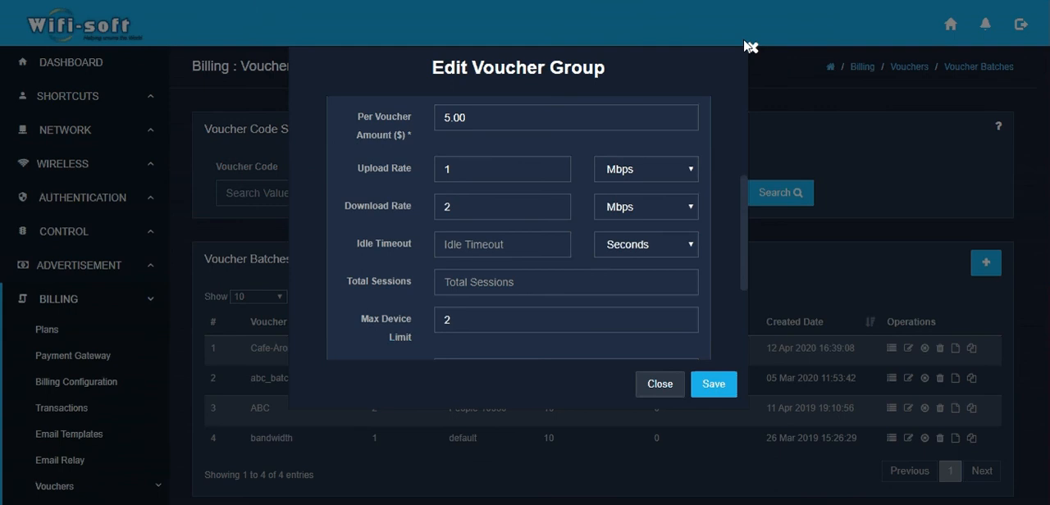
pyautogui.click(749, 47)
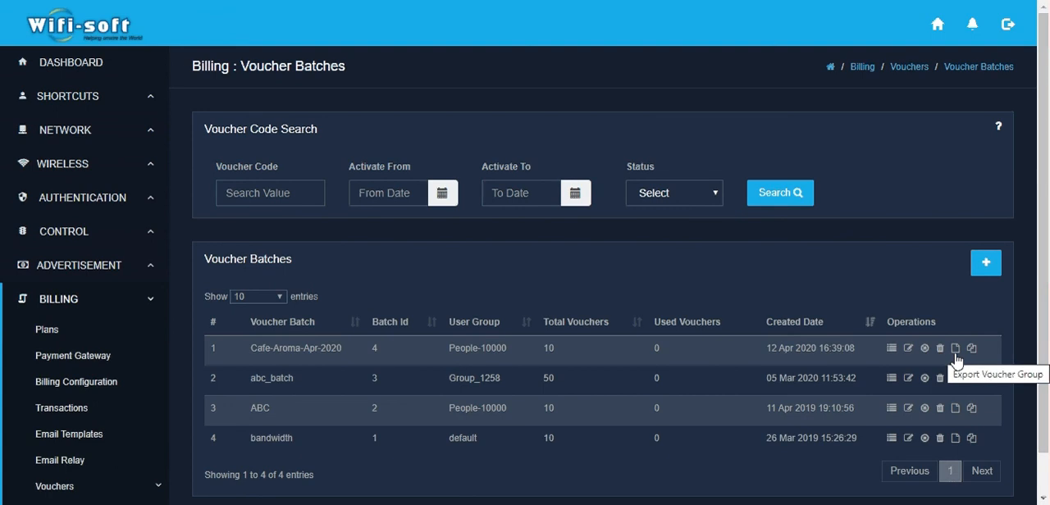
# Step: Export the Cafe-Aroma-Apr-2020 voucher group as Voucher-Group-Cafe-Aroma-Apr-2020-12-04-20.pdf and view the exported file
pyautogui.click(956, 349)
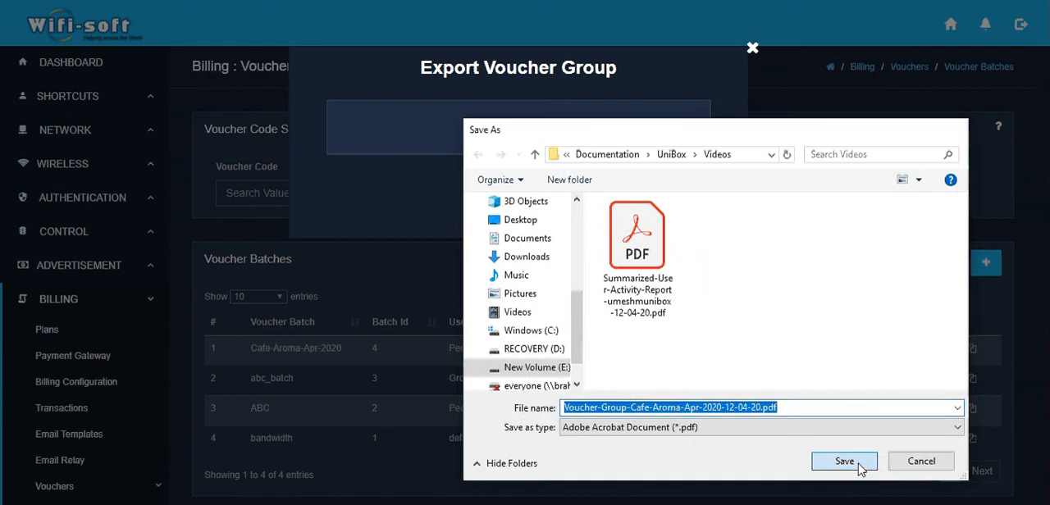
pyautogui.click(860, 466)
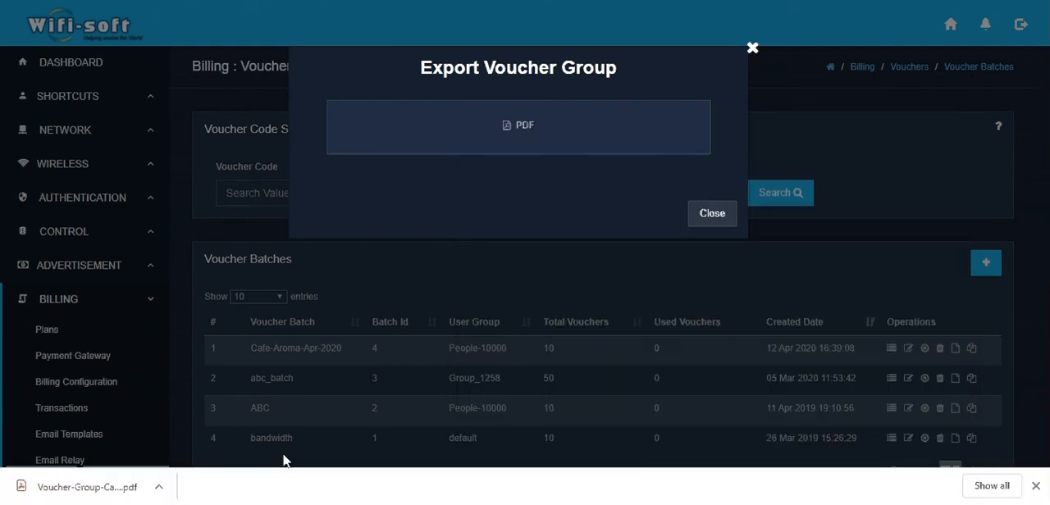
pyautogui.click(85, 487)
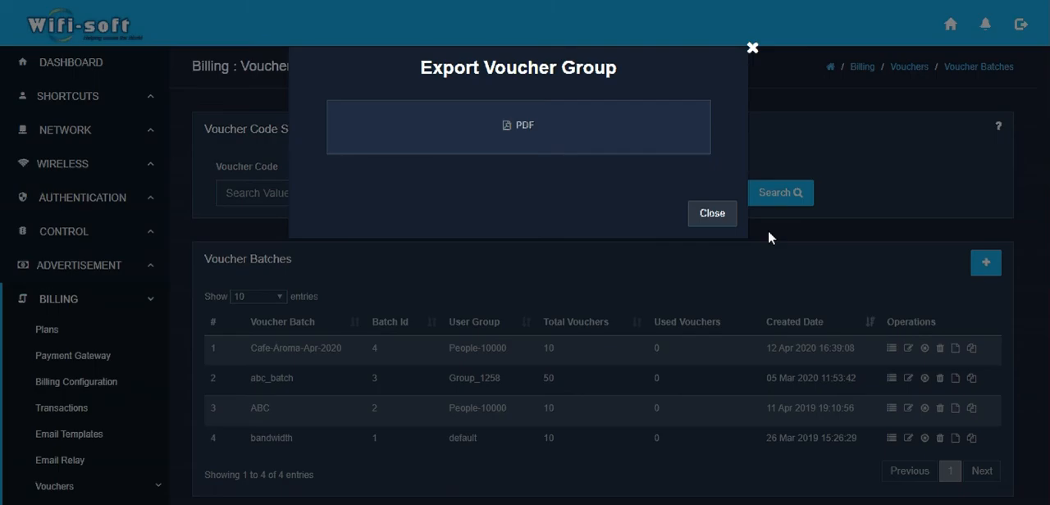
pyautogui.click(769, 233)
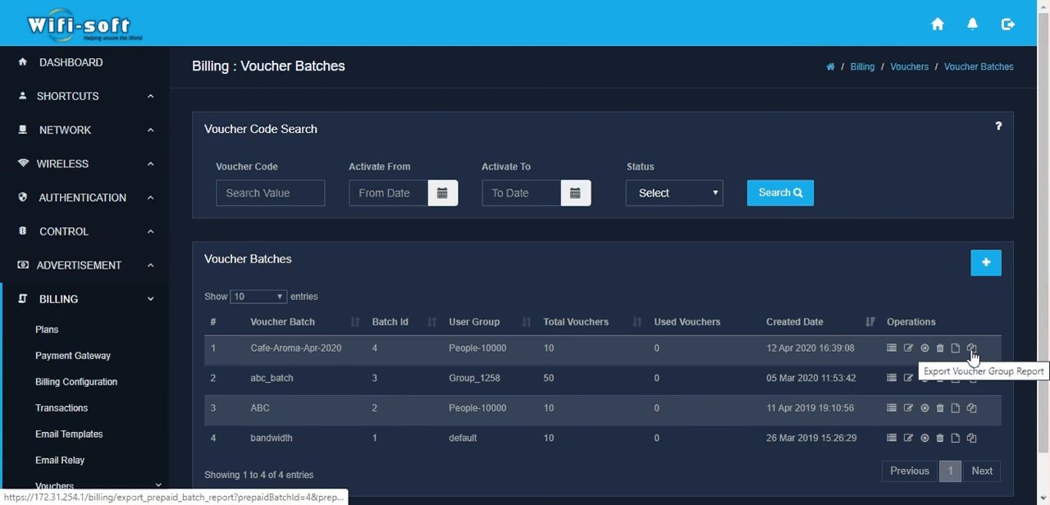
# Step: Open the Cafe-Aroma-Apr-2020 voucher group report and examine its usage table and the summary and activity report export options
pyautogui.click(972, 351)
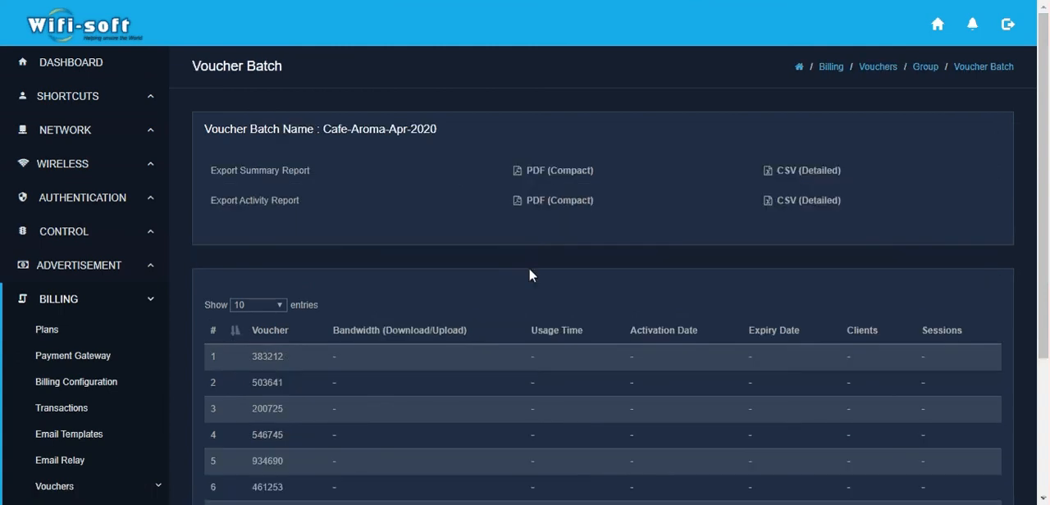
pyautogui.scroll(-1, 528, 274)
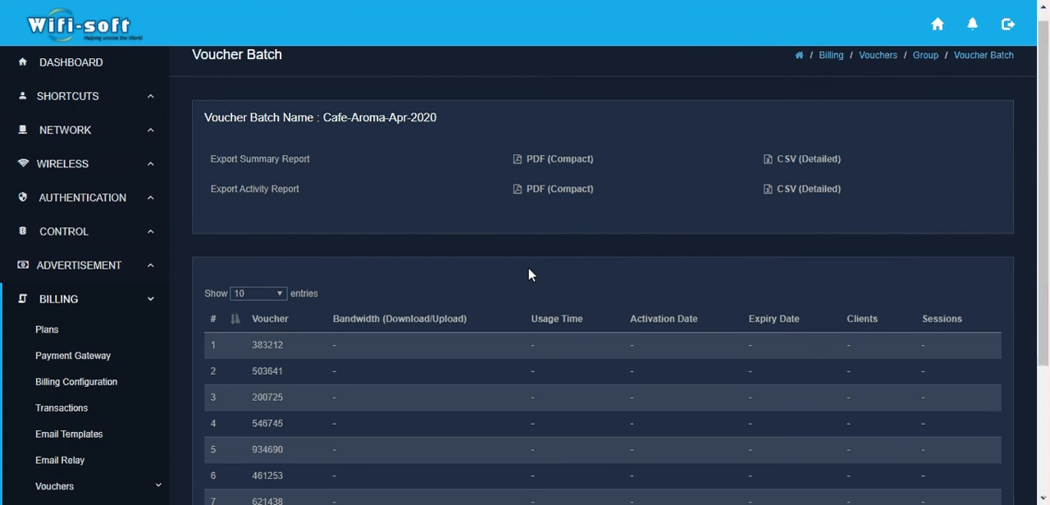
pyautogui.scroll(-2, 529, 275)
pyautogui.scroll(-1, 529, 274)
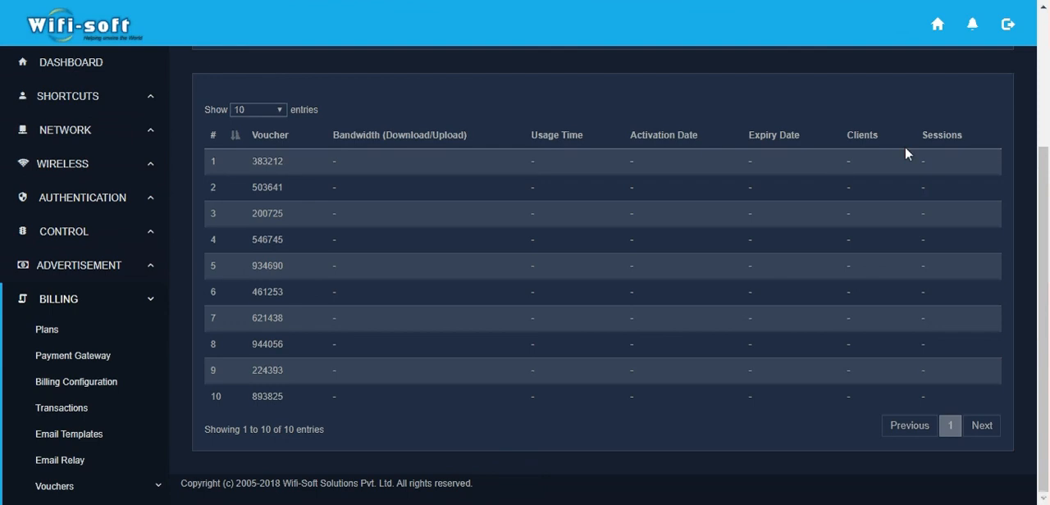
pyautogui.scroll(1, 633, 172)
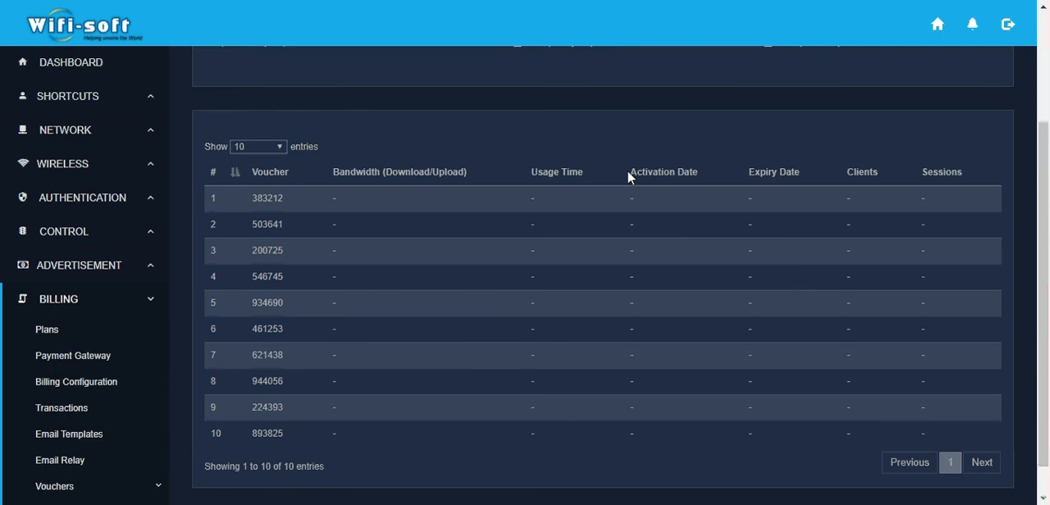
pyautogui.scroll(4, 628, 171)
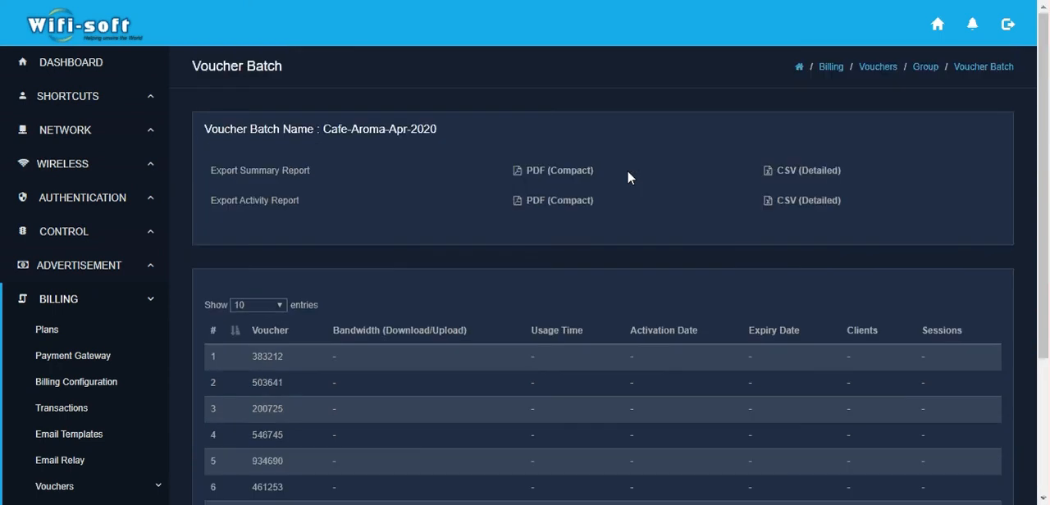
pyautogui.moveTo(220, 171); pyautogui.dragTo(312, 173)
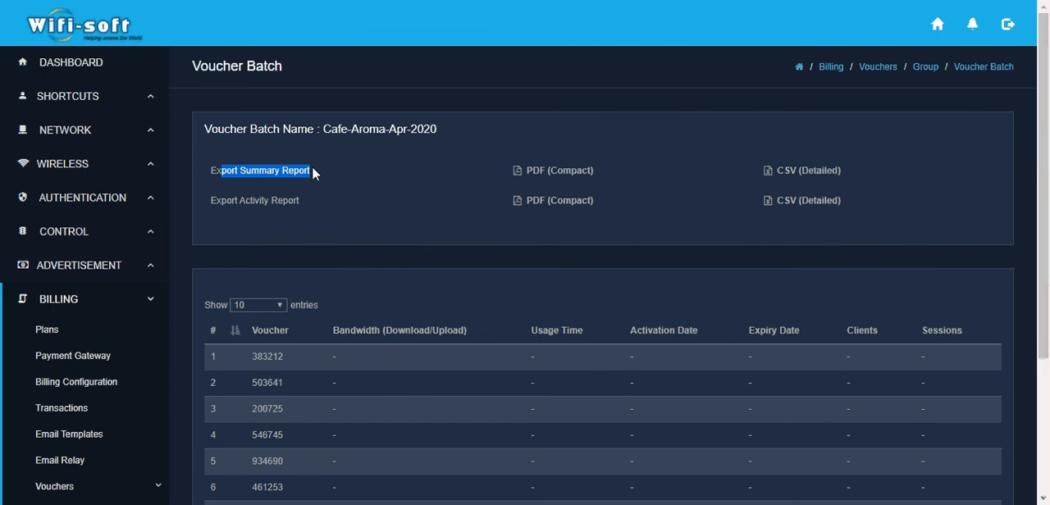
pyautogui.click(212, 203)
pyautogui.moveTo(212, 203); pyautogui.dragTo(304, 211)
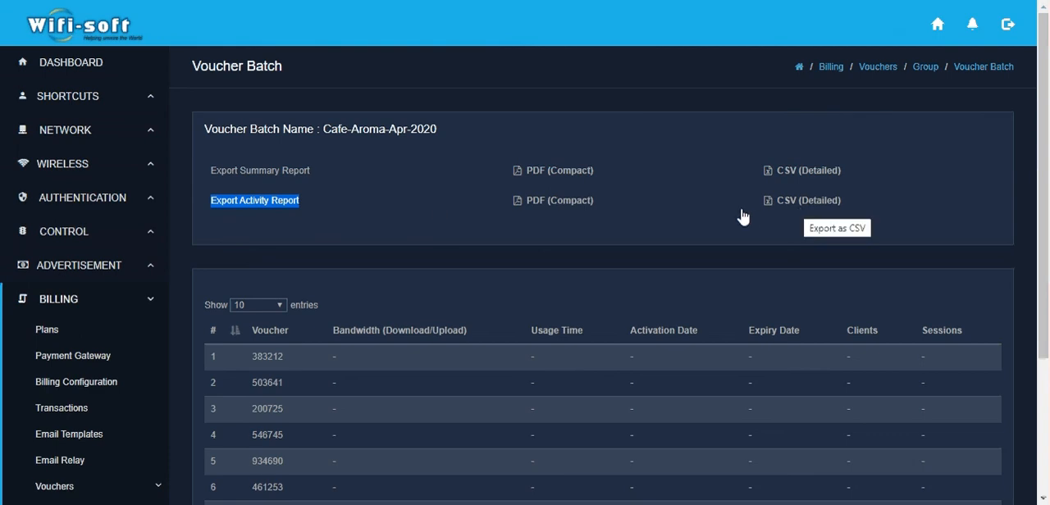
# Step: Return to the voucher batches list and check the export format offered for the Cafe-Aroma-Apr-2020 batch
pyautogui.click(16, 2)
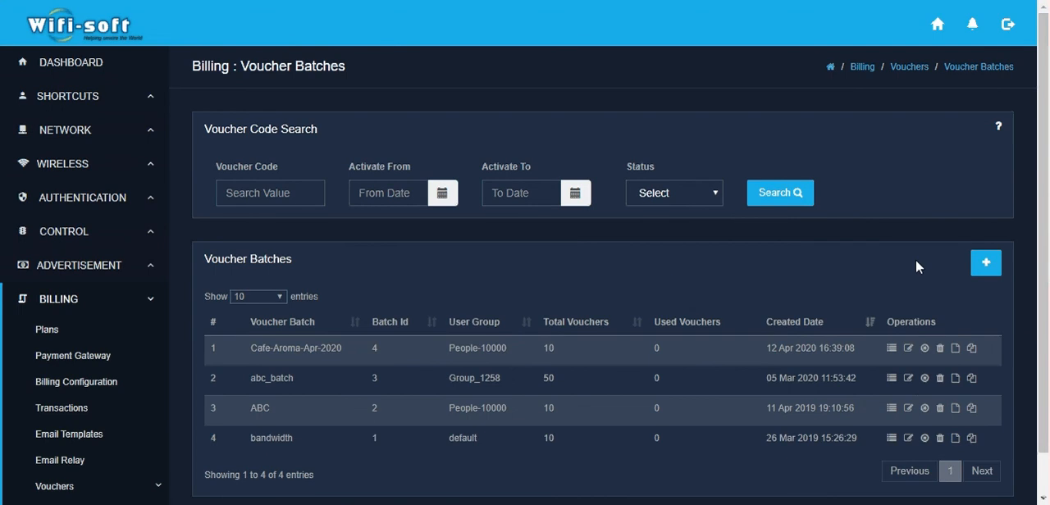
pyautogui.click(956, 349)
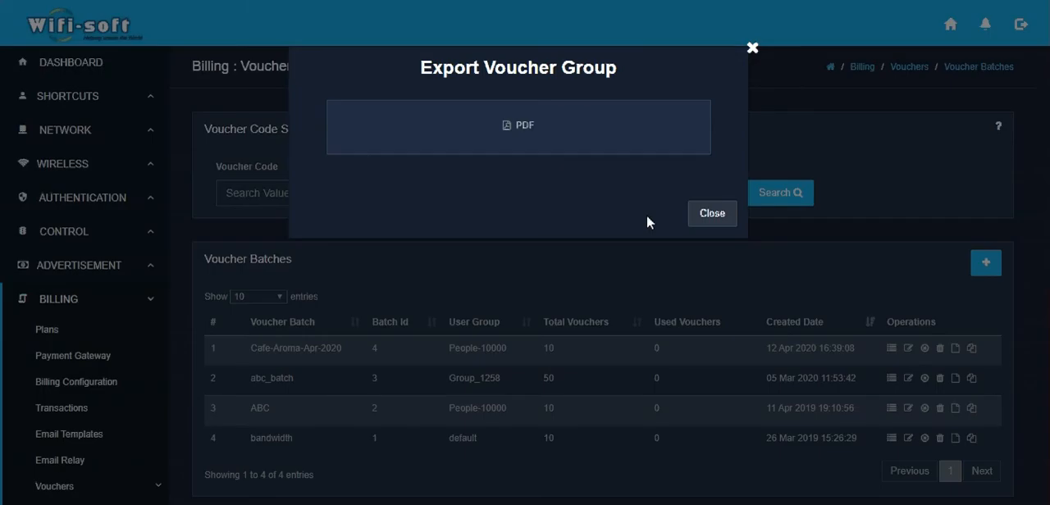
pyautogui.click(752, 50)
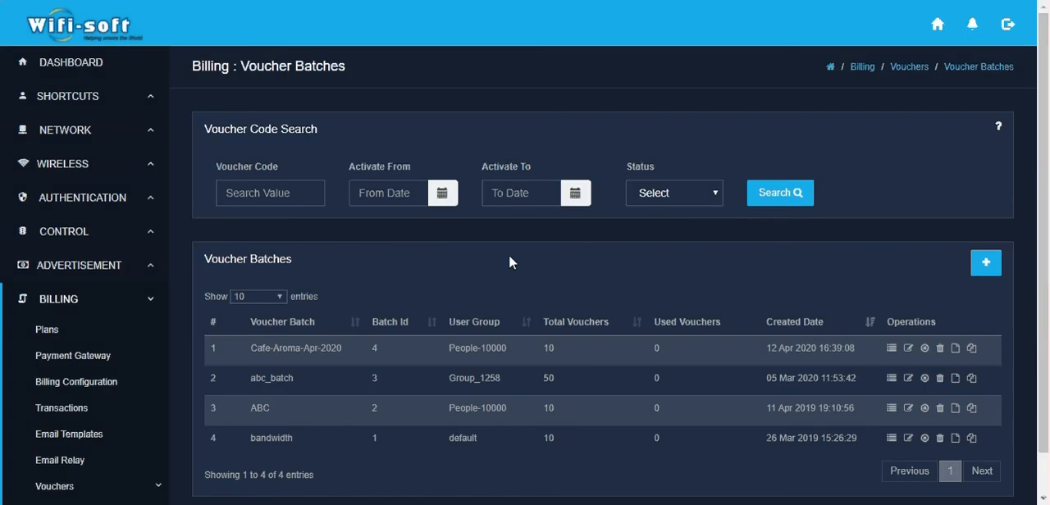
# Step: Search the vouchers for a six-digit voucher code
pyautogui.click(265, 192)
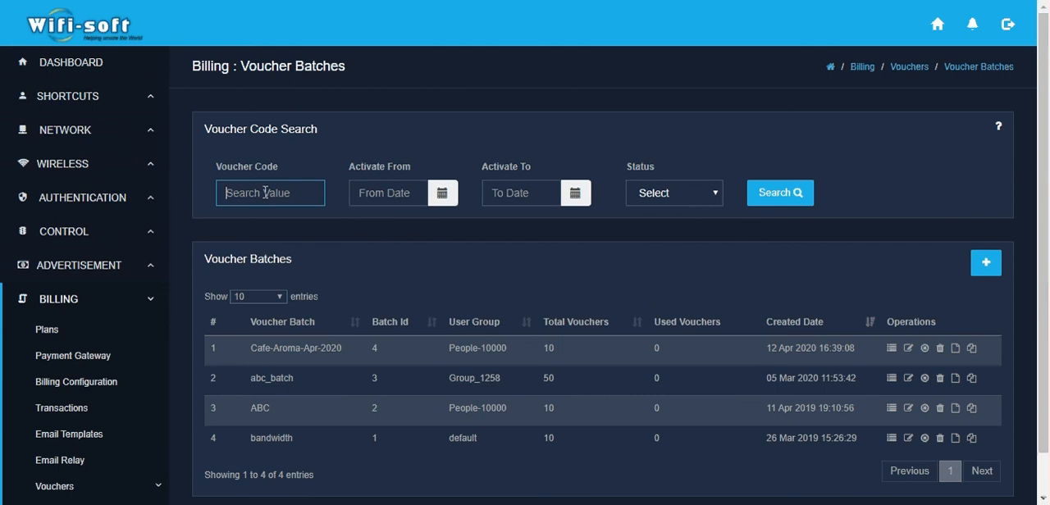
pyautogui.write('321191')
pyautogui.click(792, 201)
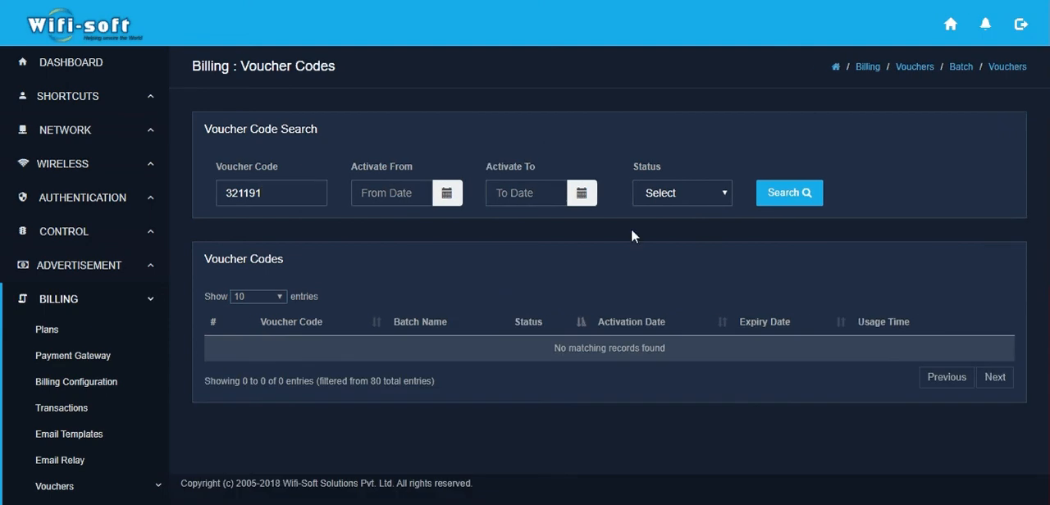
# Step: Check the status options available for filtering the voucher search, leaving the status unselected
pyautogui.click(677, 194)
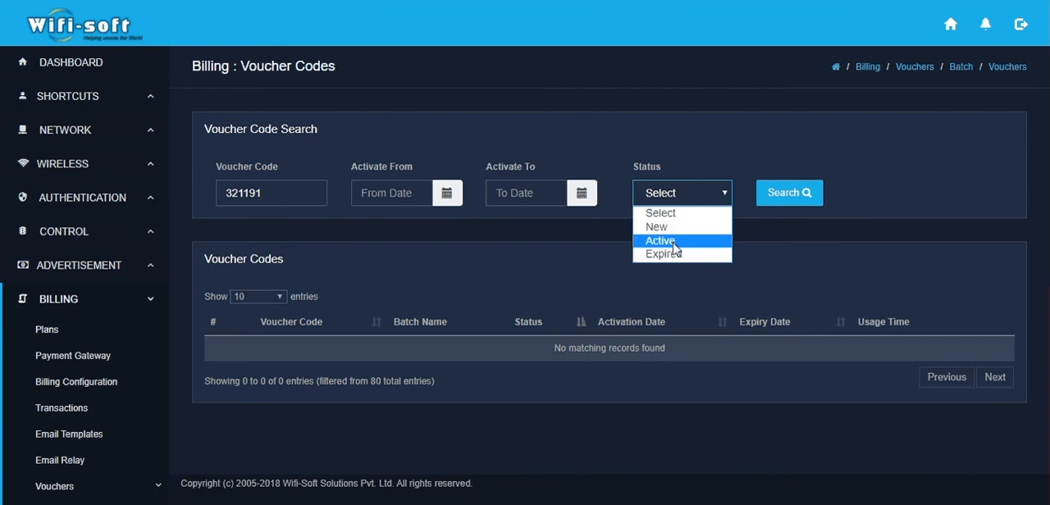
pyautogui.click(585, 243)
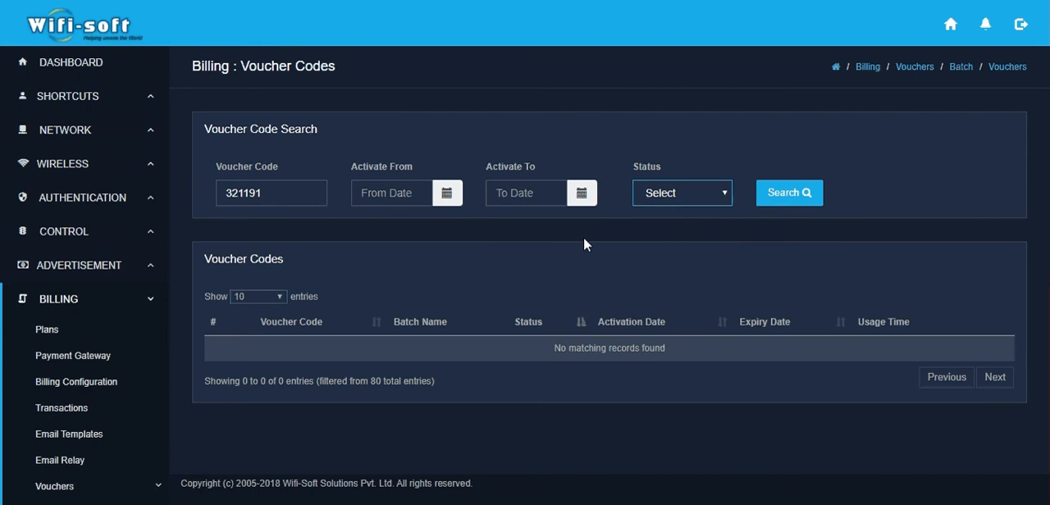
pyautogui.click(584, 239)
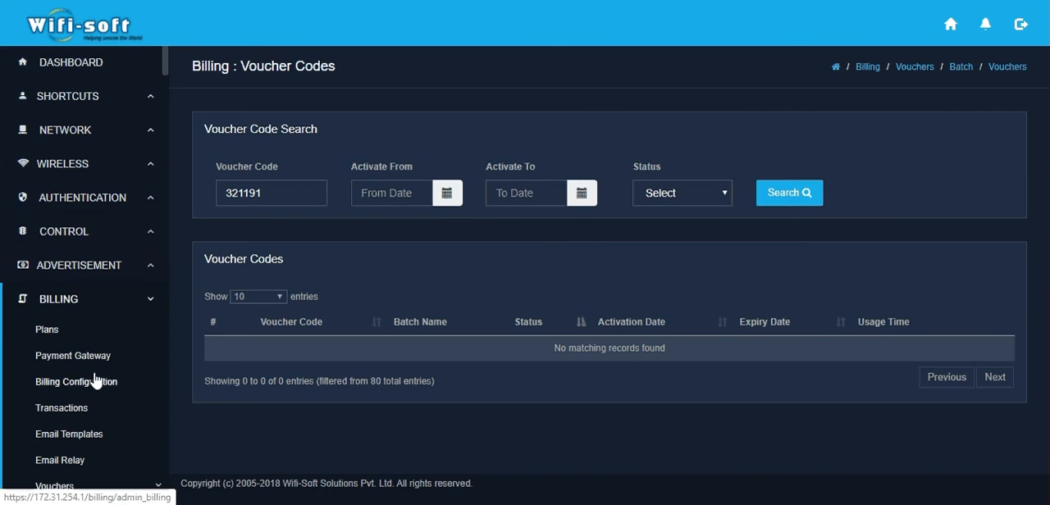
# Step: Open the design customization page for vouchers
pyautogui.scroll(-3, 96, 380)
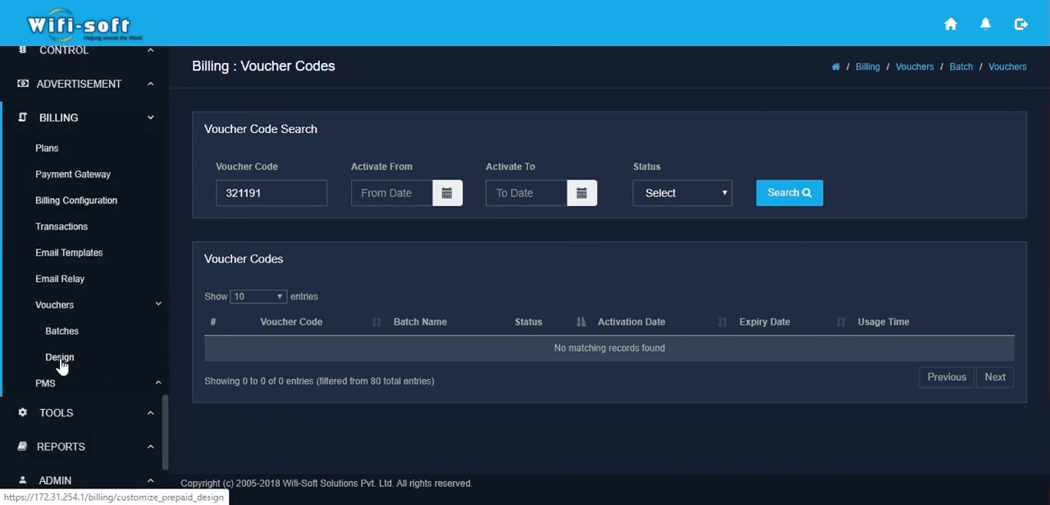
pyautogui.click(61, 361)
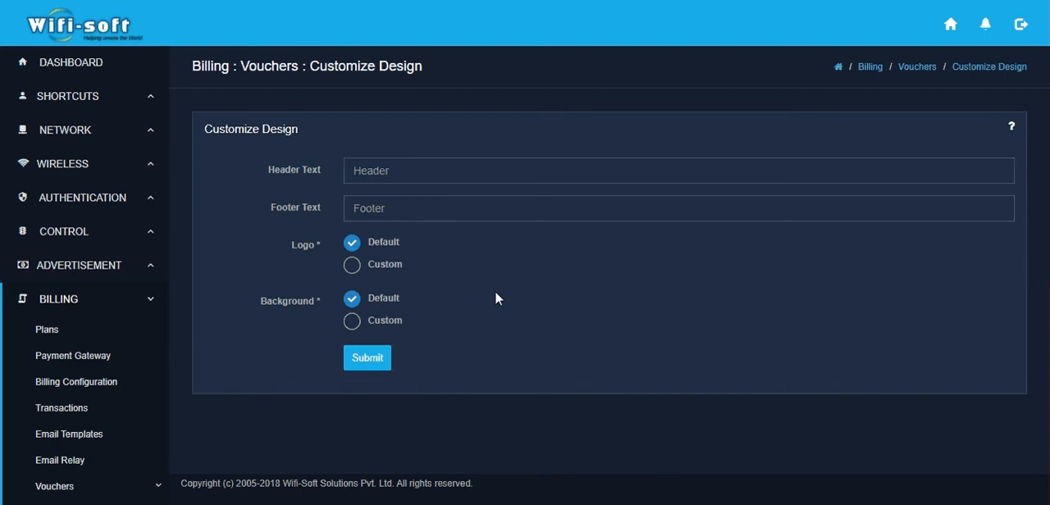
# Step: Set the voucher header text to "Welcome to Cafe Aroma" and the footer text to "Thank you"
pyautogui.click(399, 170)
pyautogui.write('We')
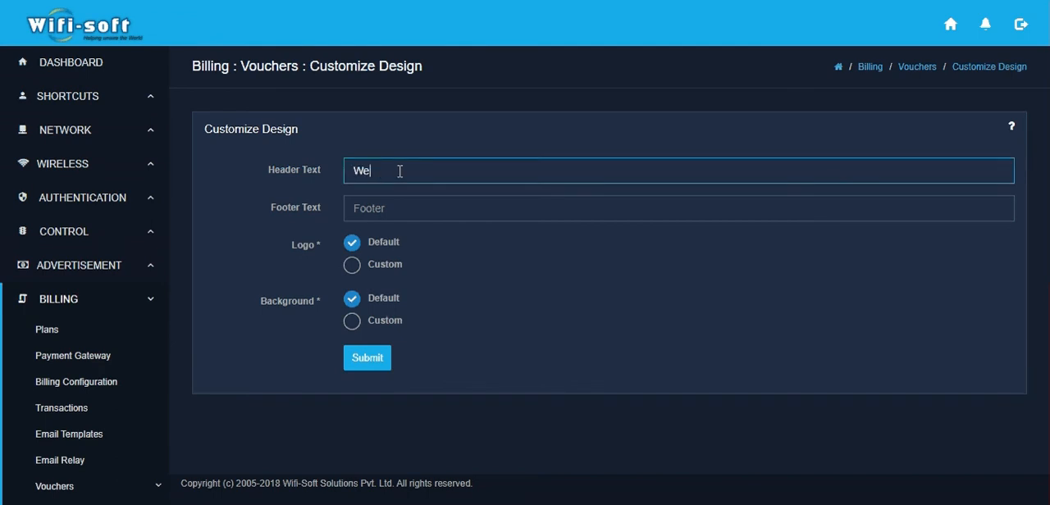
pyautogui.write('lcome to Cafe Aroma')
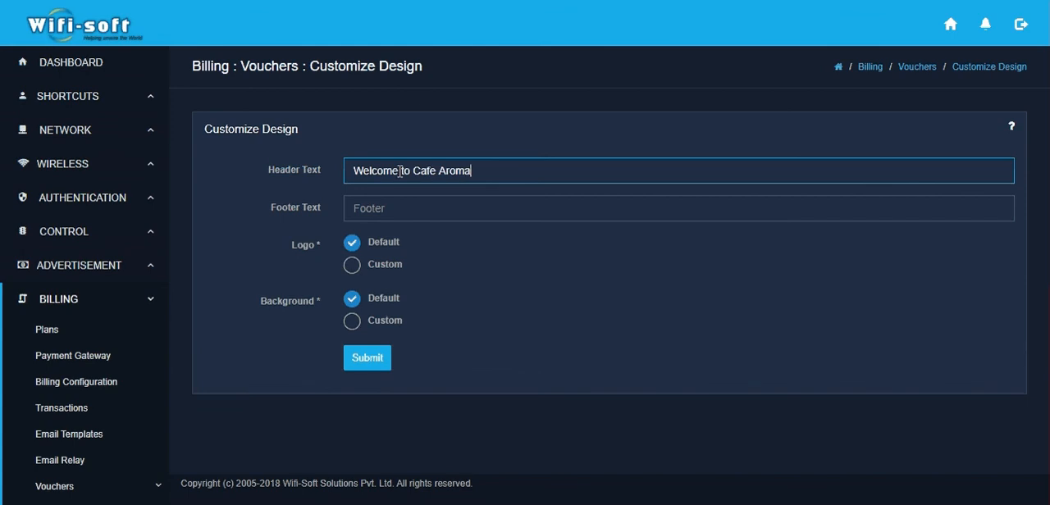
pyautogui.press('Tab')
pyautogui.write('Th')
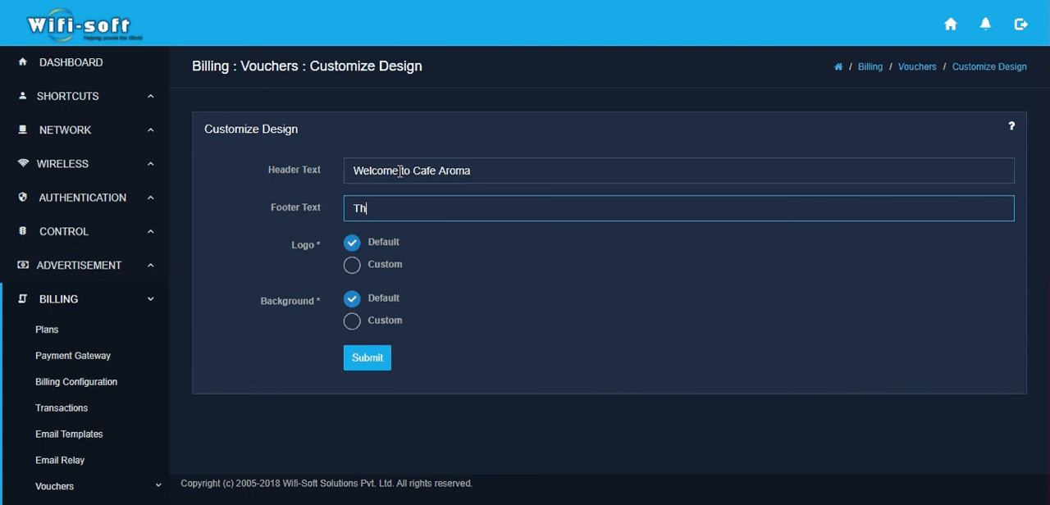
pyautogui.write('ank you')
pyautogui.press('BackSpace')
# Step: Check the custom file upload options for the voucher logo and background, leaving both set to Default
pyautogui.click(351, 265)
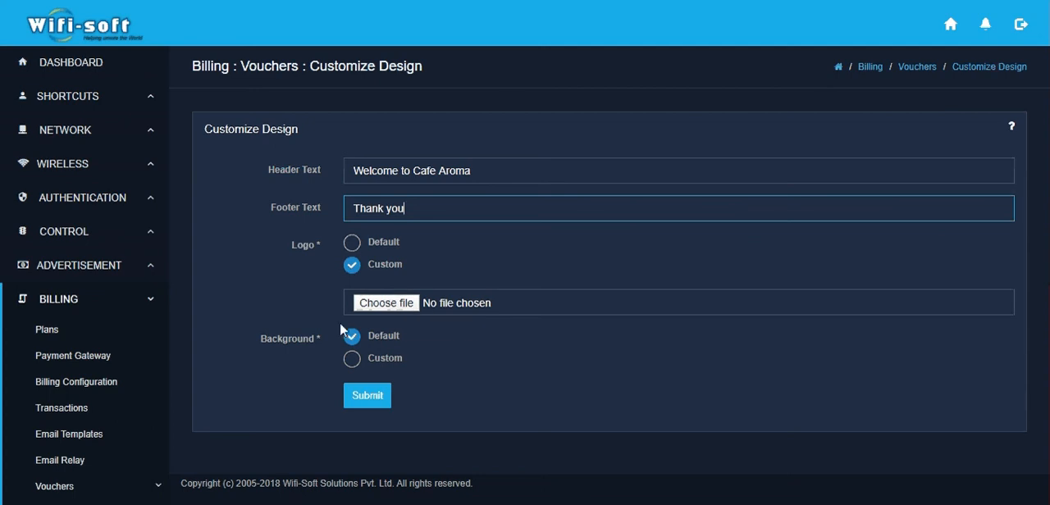
pyautogui.click(352, 359)
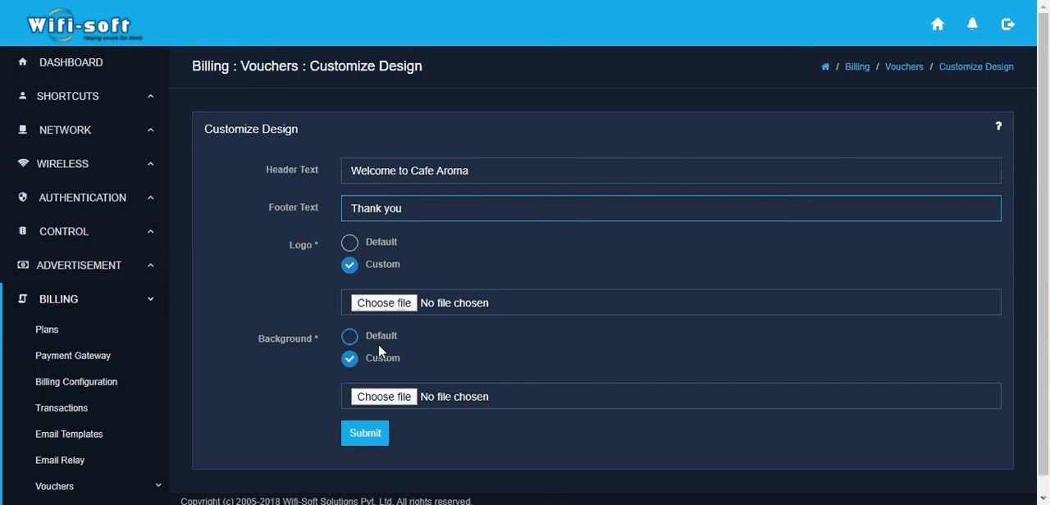
pyautogui.click(353, 336)
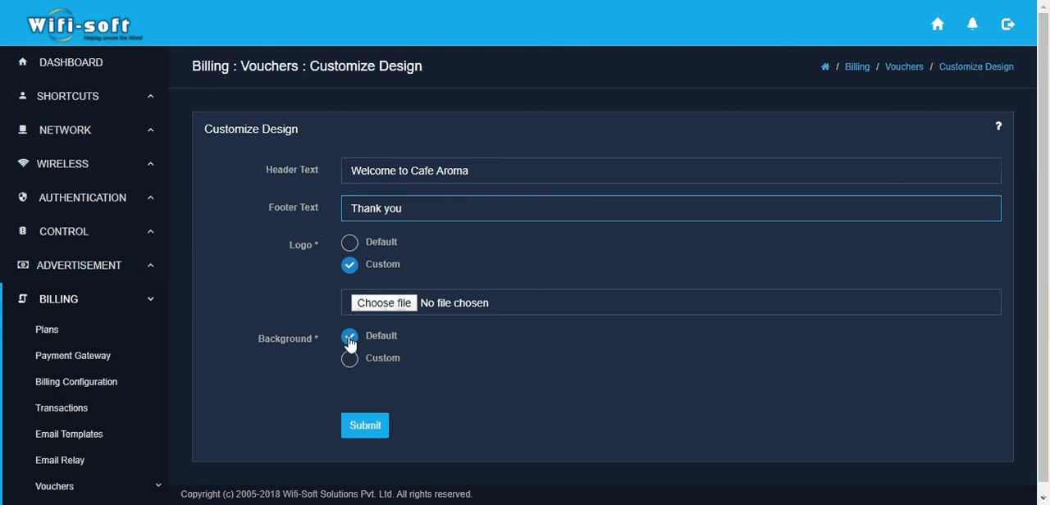
pyautogui.click(353, 242)
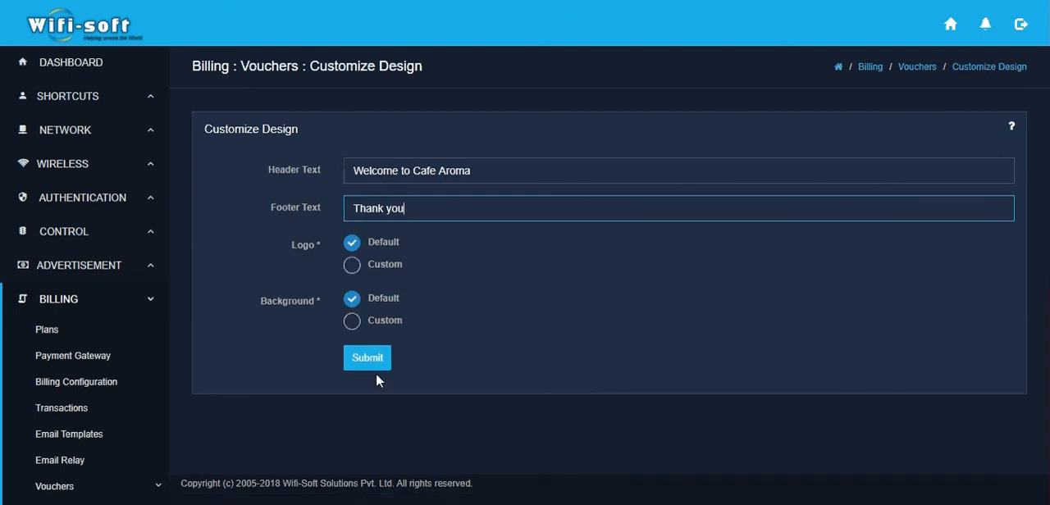
# Step: Submit the customized voucher design and return to the voucher batches list
pyautogui.click(375, 369)
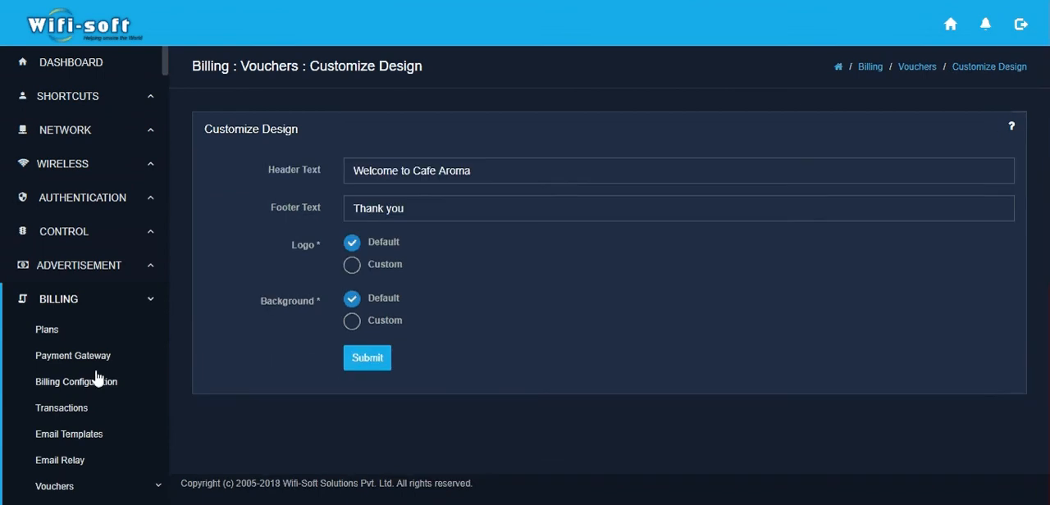
pyautogui.scroll(-2, 90, 375)
pyautogui.click(61, 346)
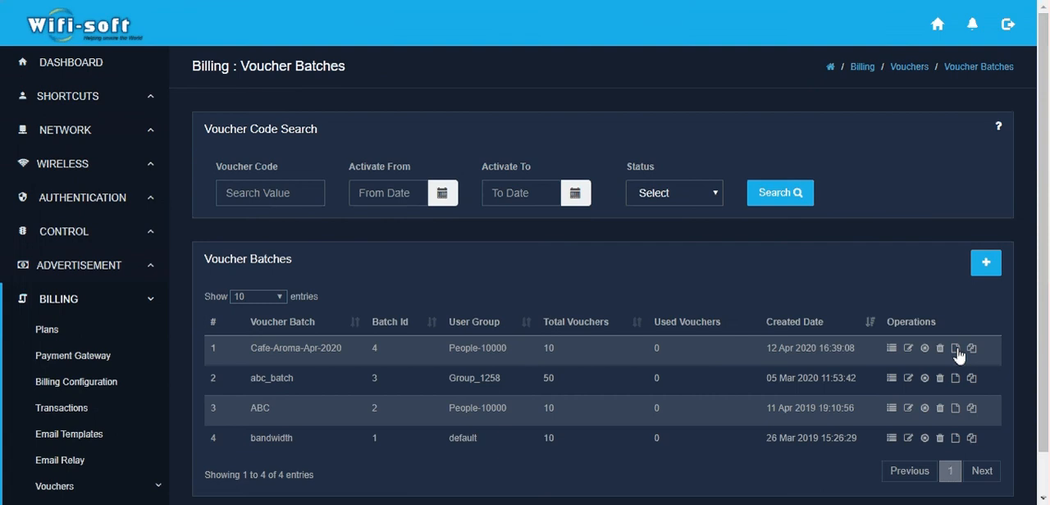
# Step: Export the Cafe-Aroma-Apr-2020 batch as PDF, replacing the existing file Voucher-Group-Cafe-Aroma-Apr-2020-12-04-20.pdf
pyautogui.click(955, 350)
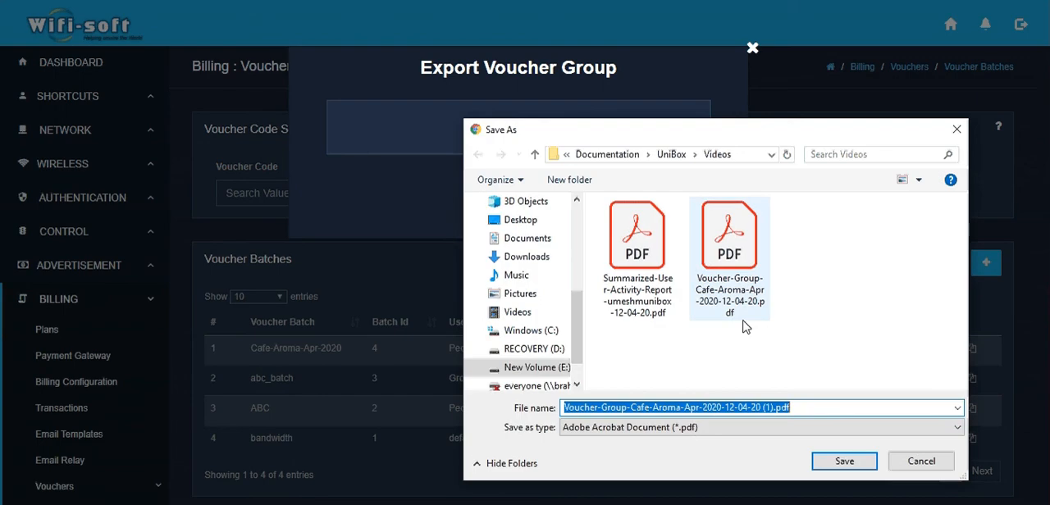
pyautogui.click(745, 325)
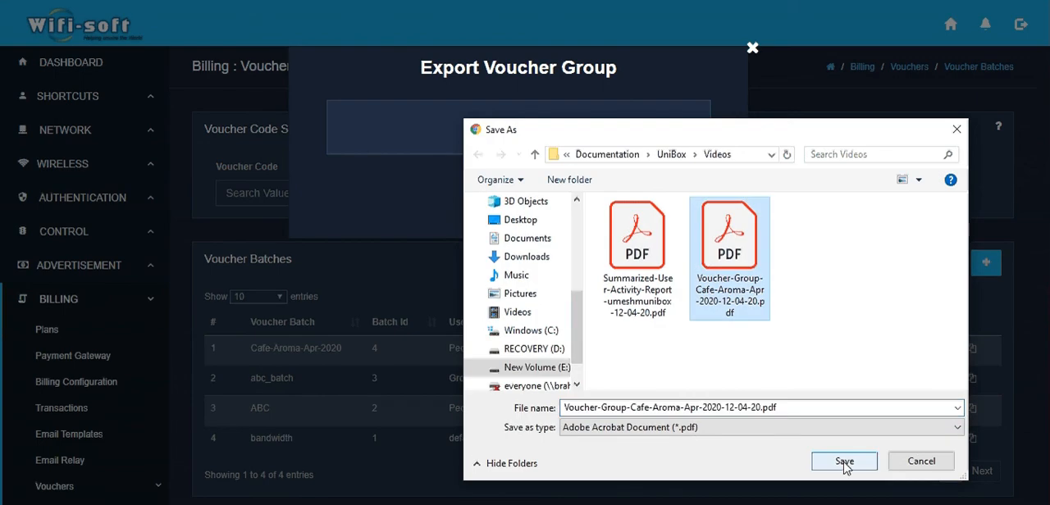
pyautogui.click(845, 461)
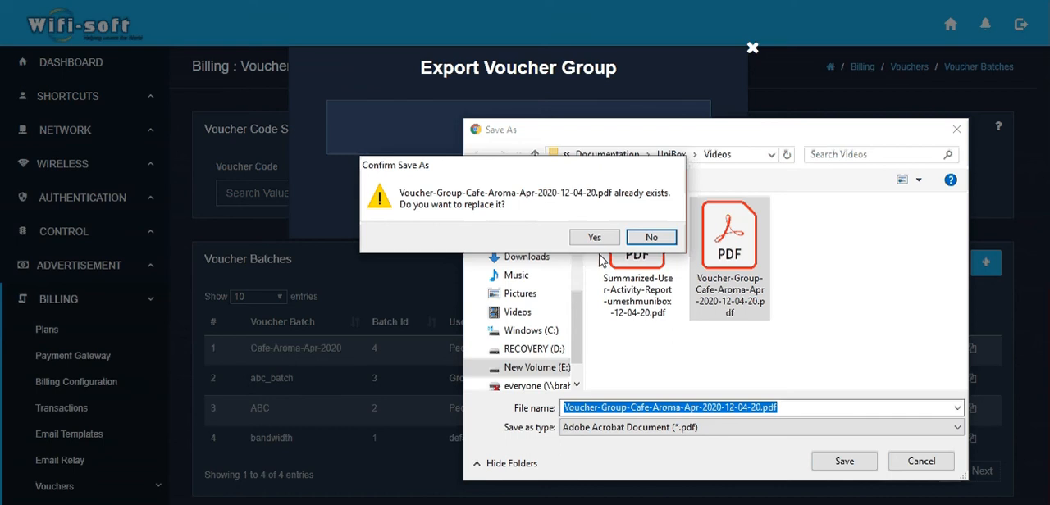
pyautogui.click(594, 237)
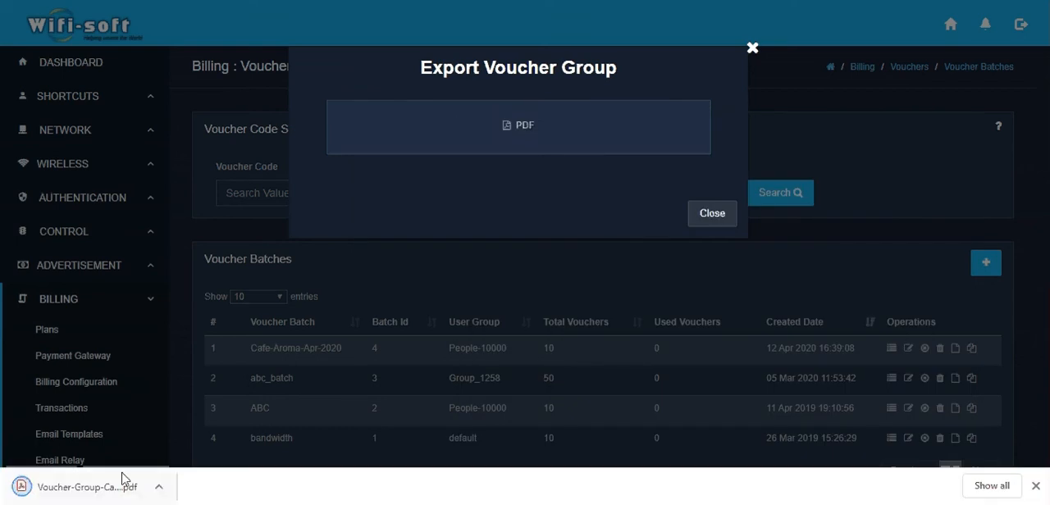
# Step: Examine the header and footer text on the first voucher in the exported PDF, and close the PDF and the export dialog
pyautogui.click(122, 482)
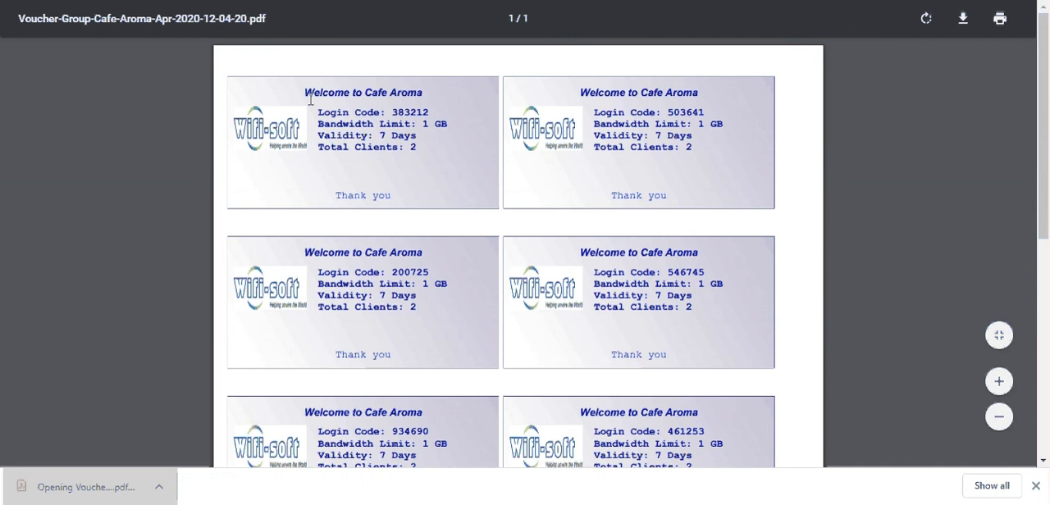
pyautogui.moveTo(310, 99); pyautogui.dragTo(412, 96)
pyautogui.click(332, 195)
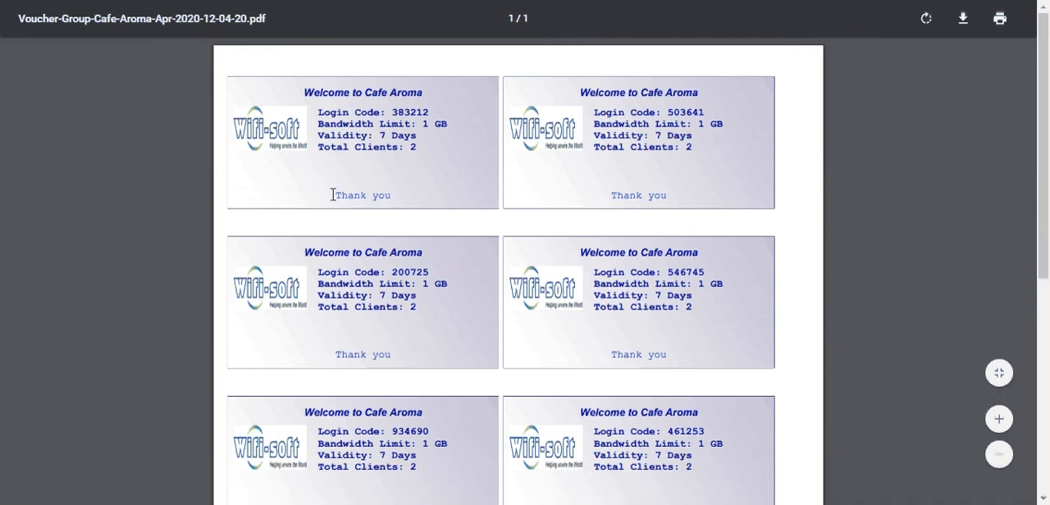
pyautogui.moveTo(332, 195); pyautogui.dragTo(393, 199)
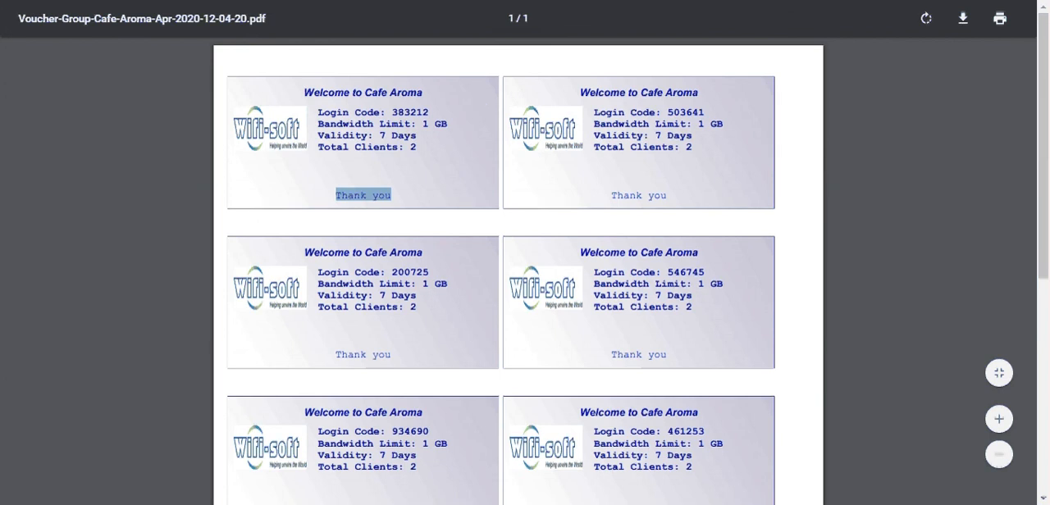
pyautogui.hotkey('ctrl', 'w')
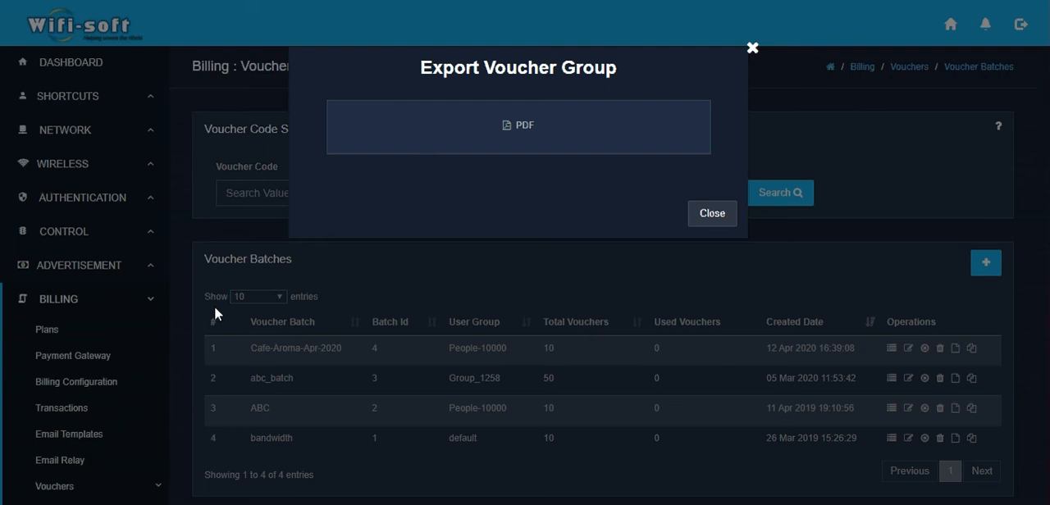
pyautogui.click(729, 215)
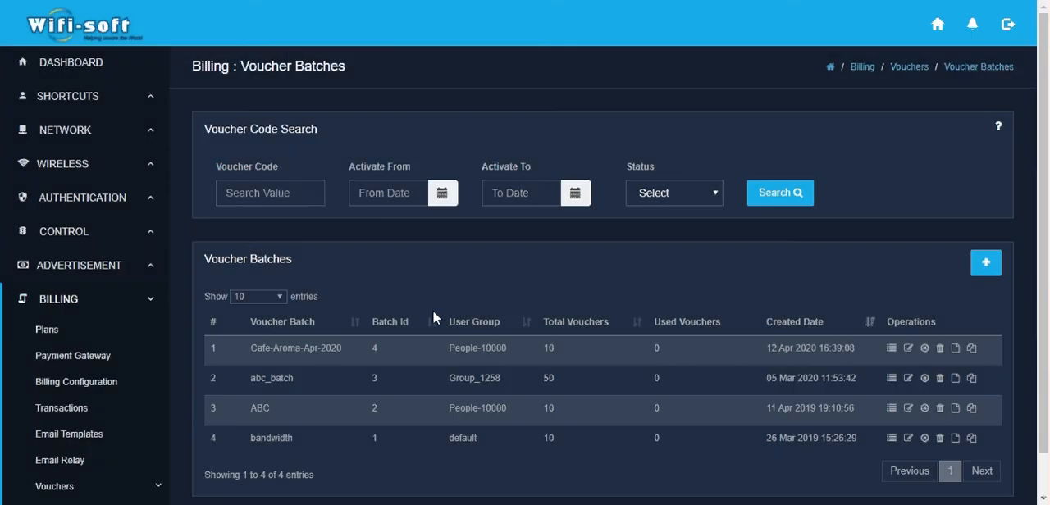
pyautogui.scroll(-1, 187, 338)
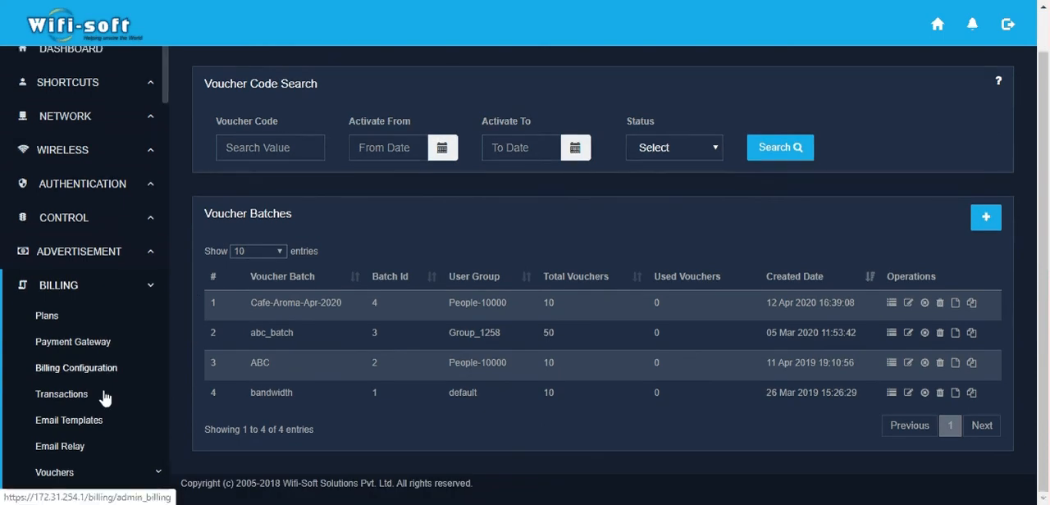
pyautogui.scroll(-3, 104, 398)
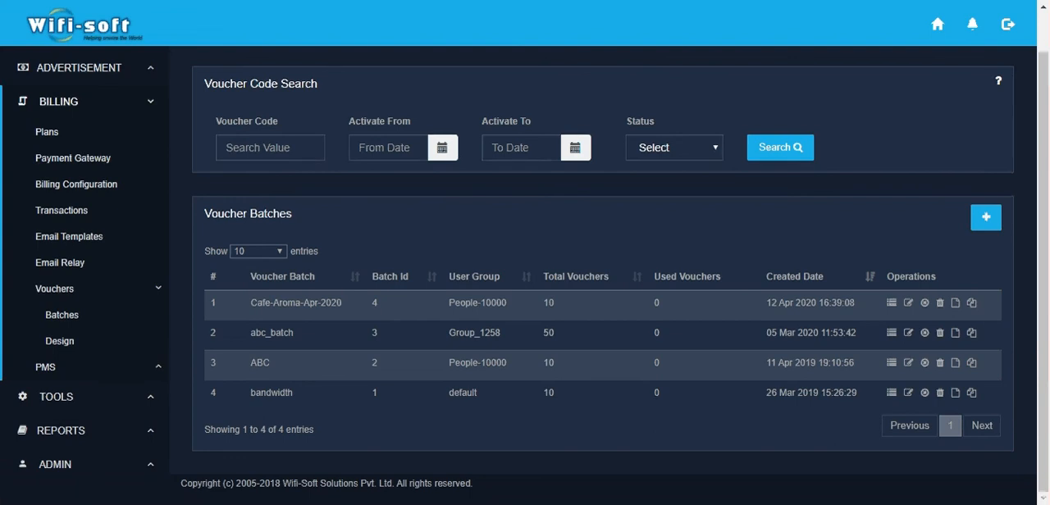
pyautogui.click(882, 504)
pyautogui.click(912, 490)
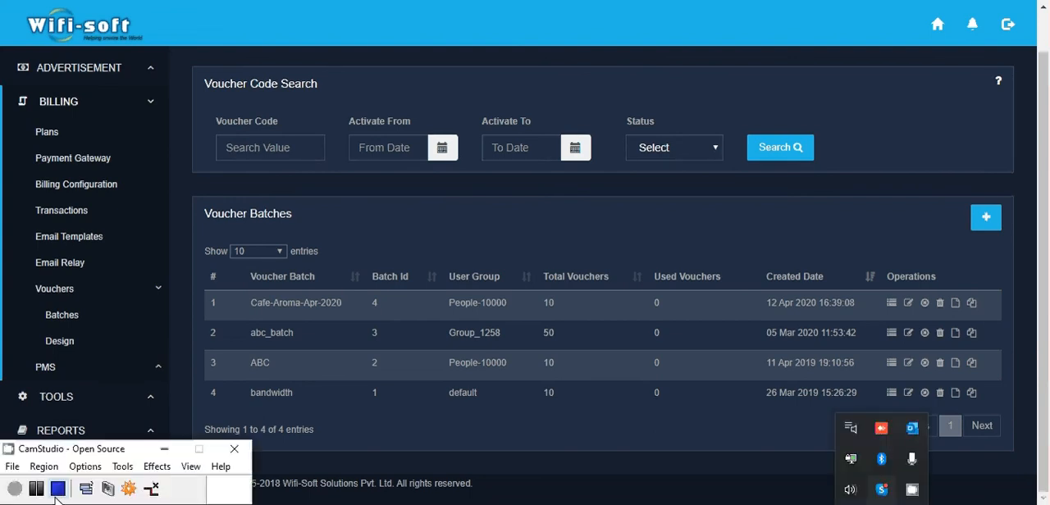